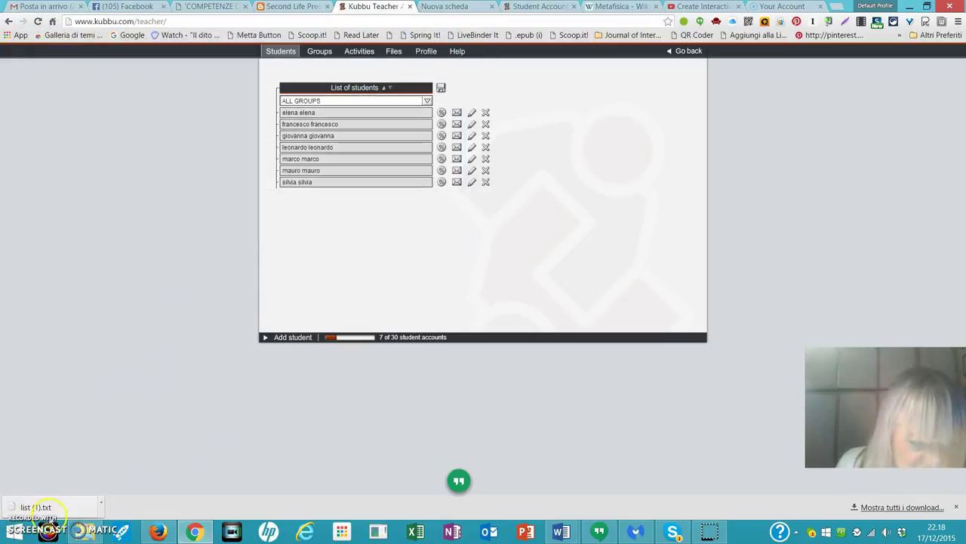
- Open the downloaded file list (1).txt, examine the students' login details and close it
left_click(42, 509)
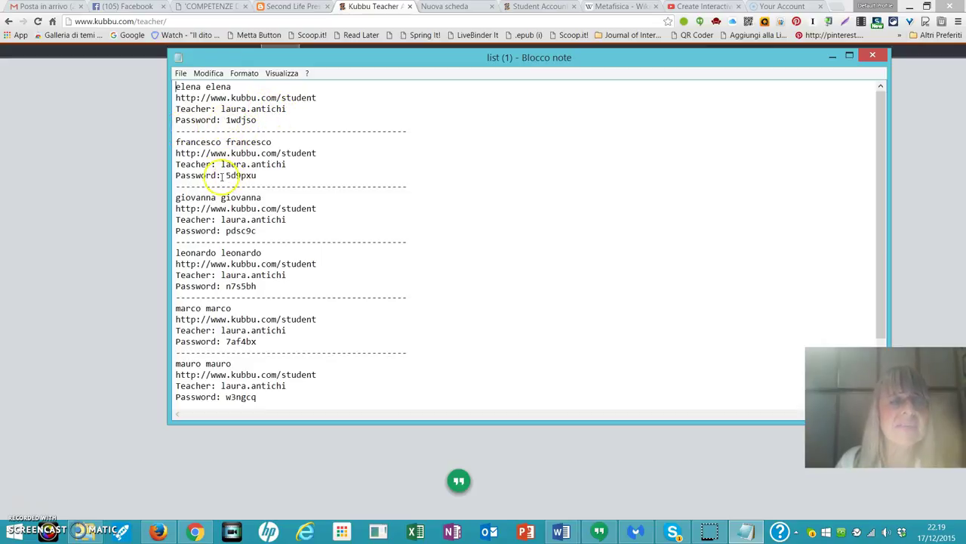
left_click_drag(222, 176, 253, 175)
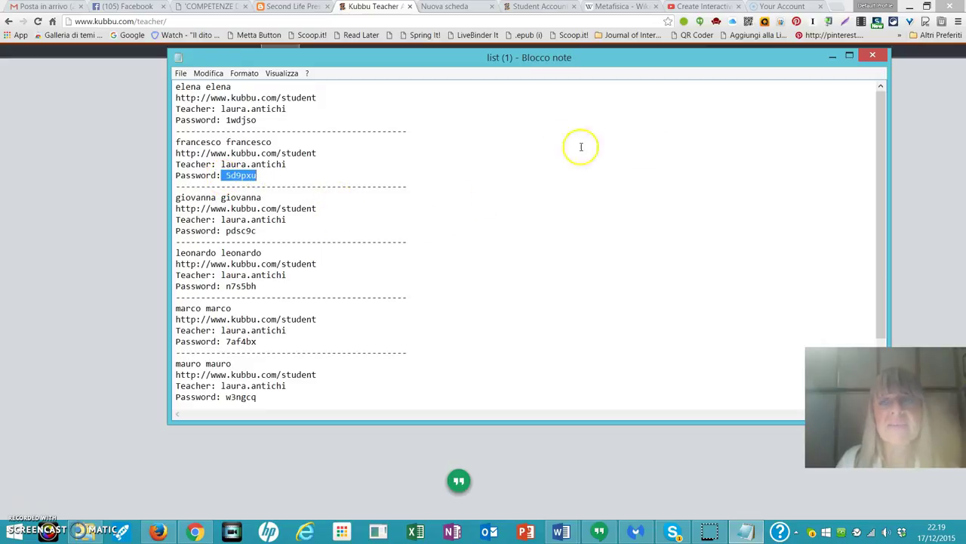
left_click(871, 59)
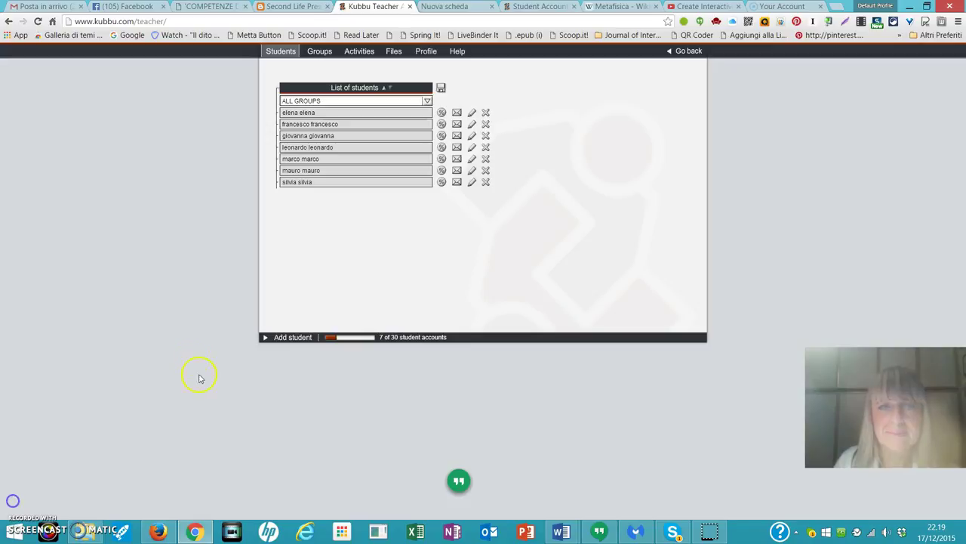
- Add a group with personal access named "classe 5B" and save it
left_click(317, 53)
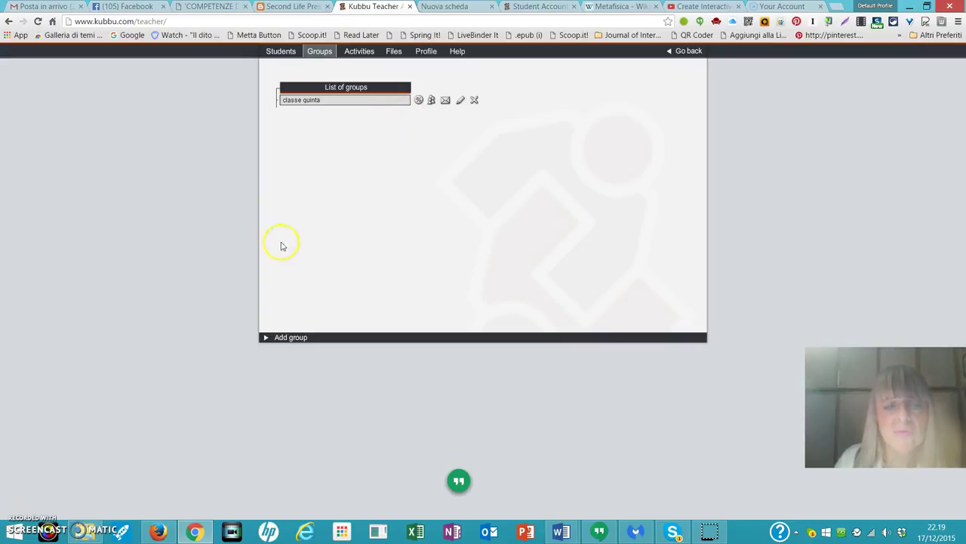
left_click(279, 341)
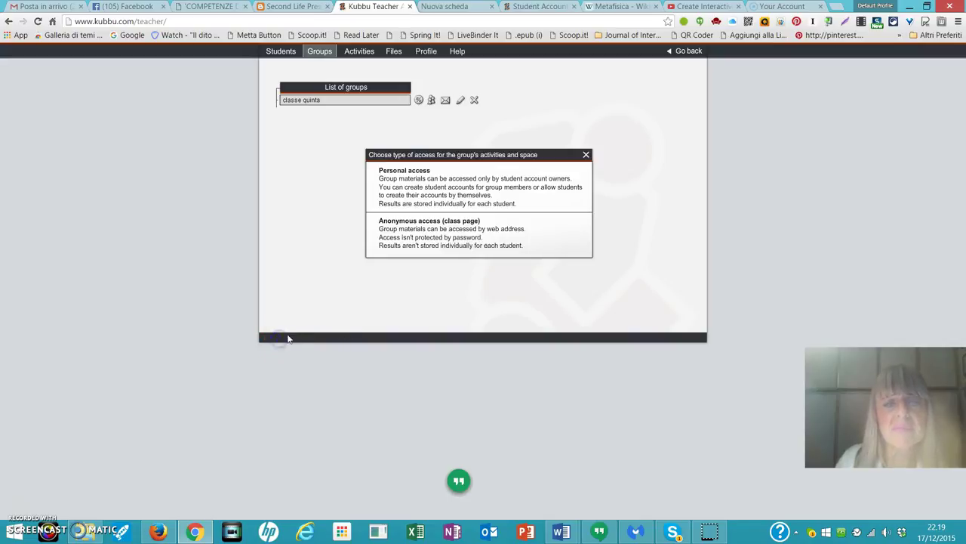
left_click(382, 177)
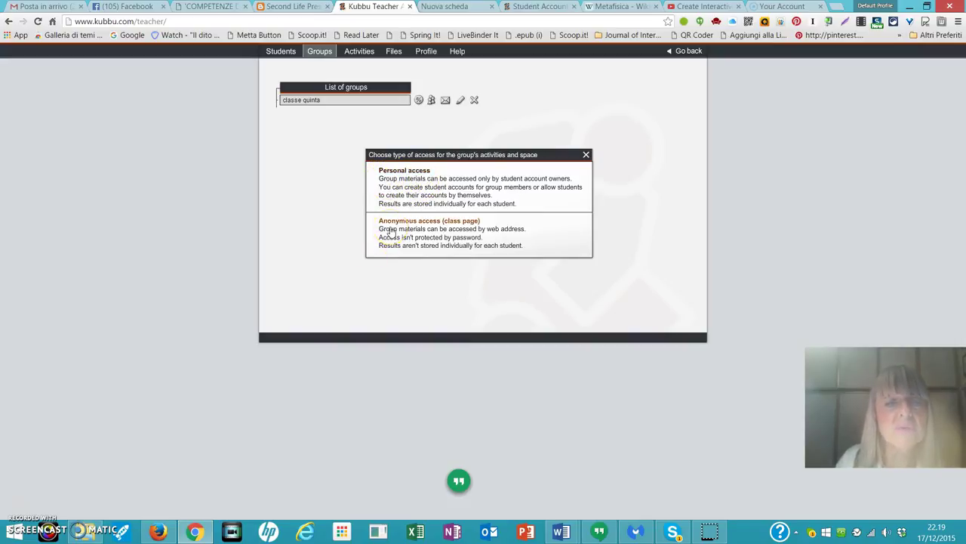
left_click(394, 176)
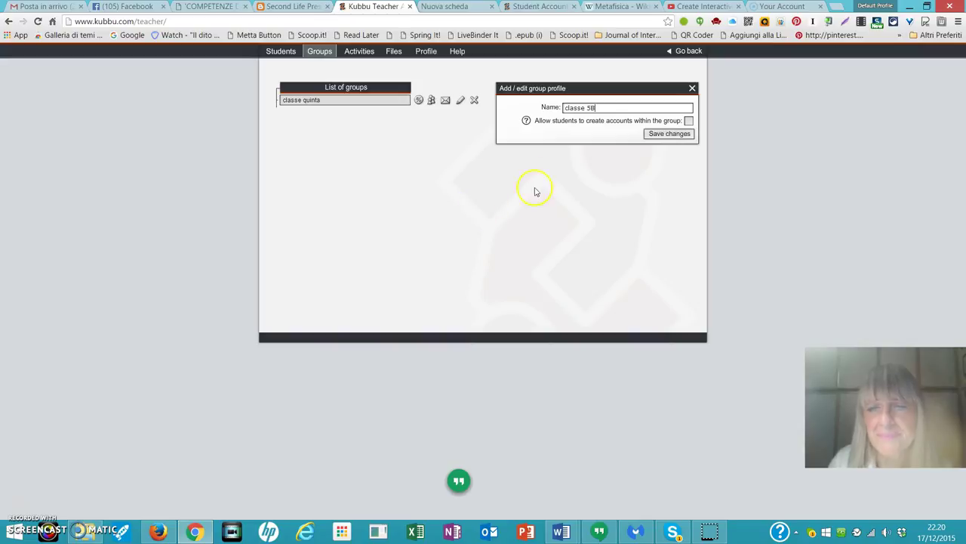
left_click(667, 134)
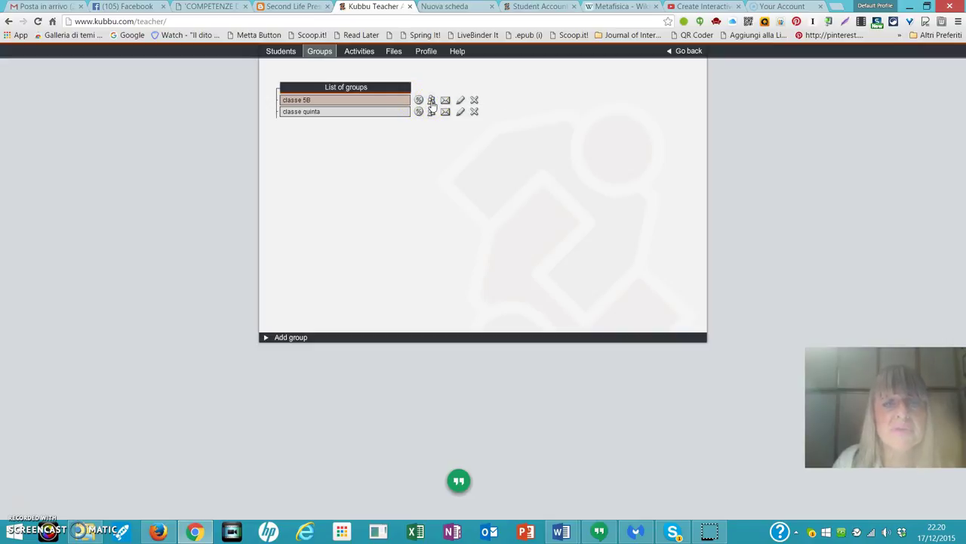
- Enable the group forum in the group space of classe 5B and save the change
left_click(432, 102)
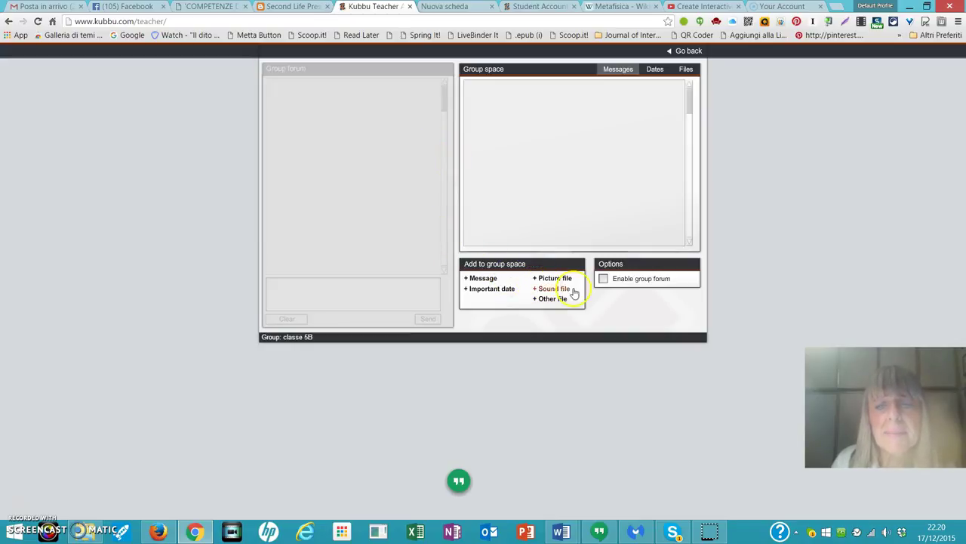
left_click(603, 279)
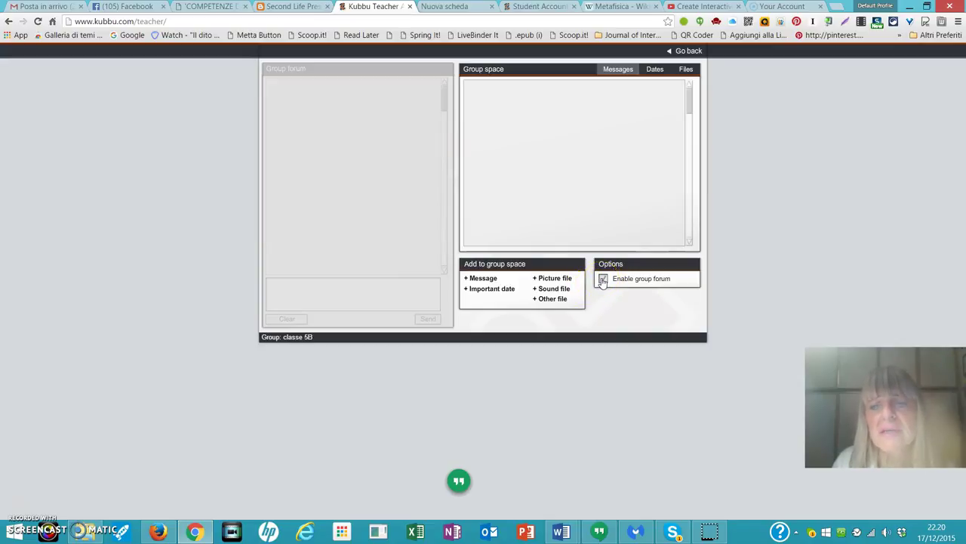
left_click(603, 279)
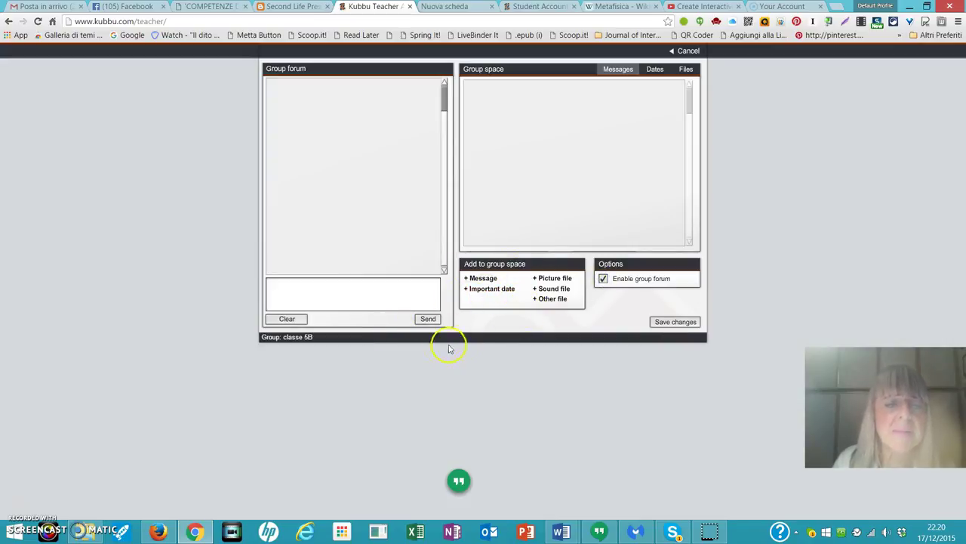
left_click(667, 324)
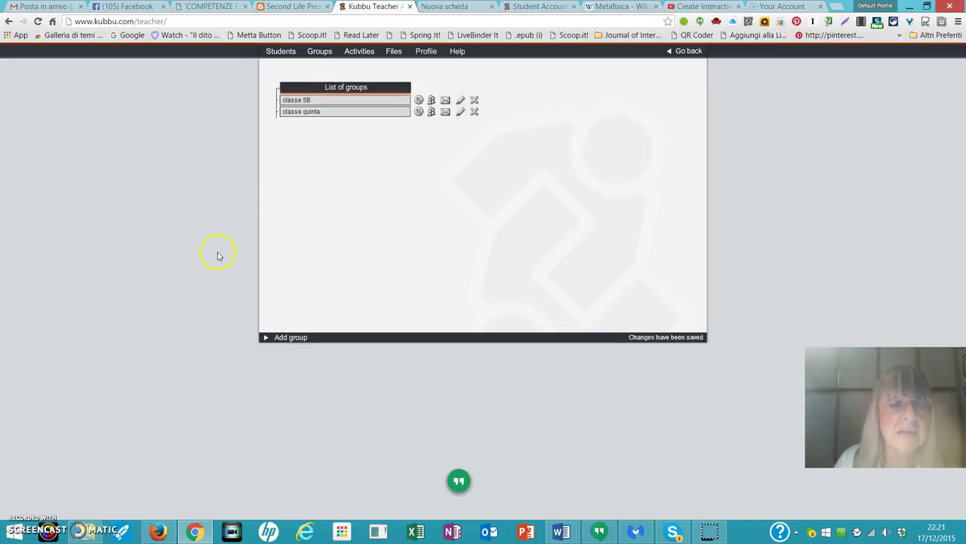
- Start a new Composer activity and title it "Ungaretti"
left_click(357, 59)
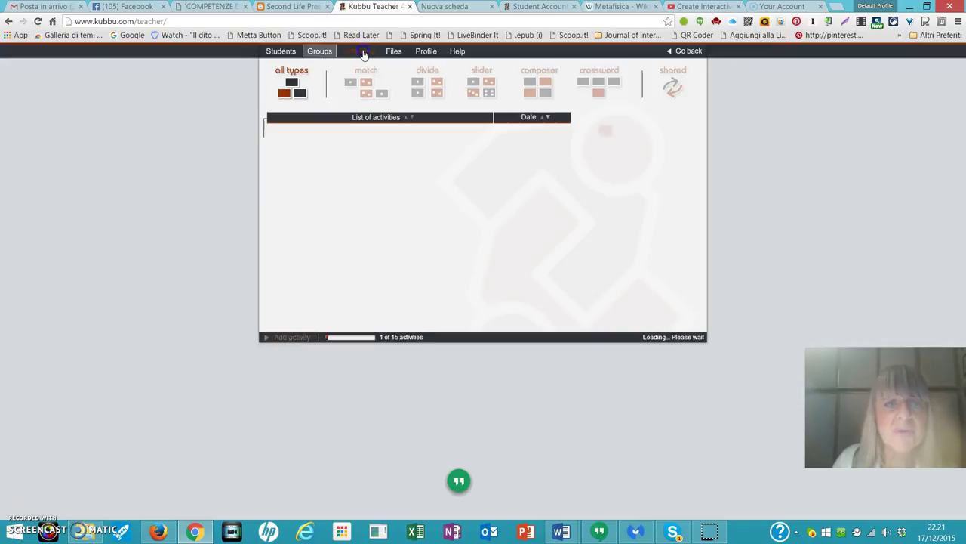
left_click(280, 138)
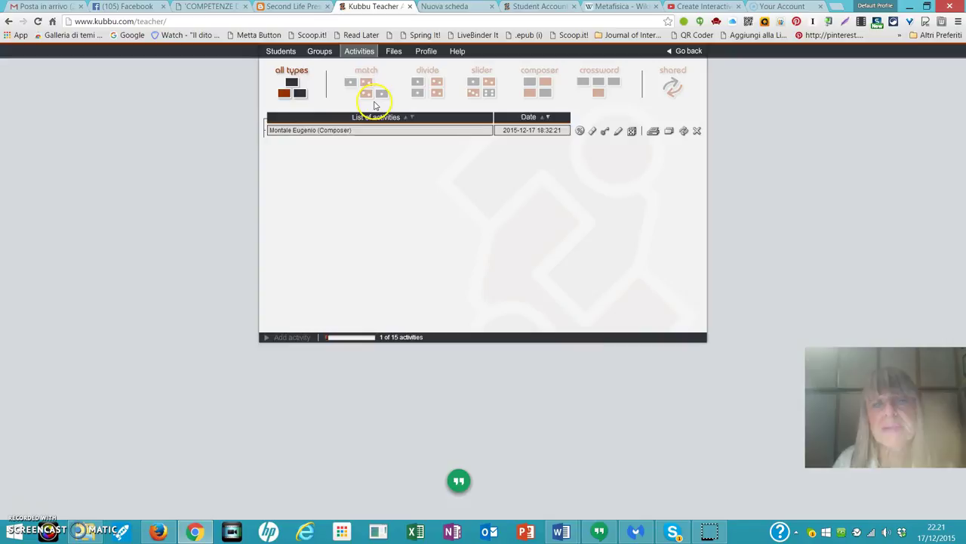
left_click(531, 87)
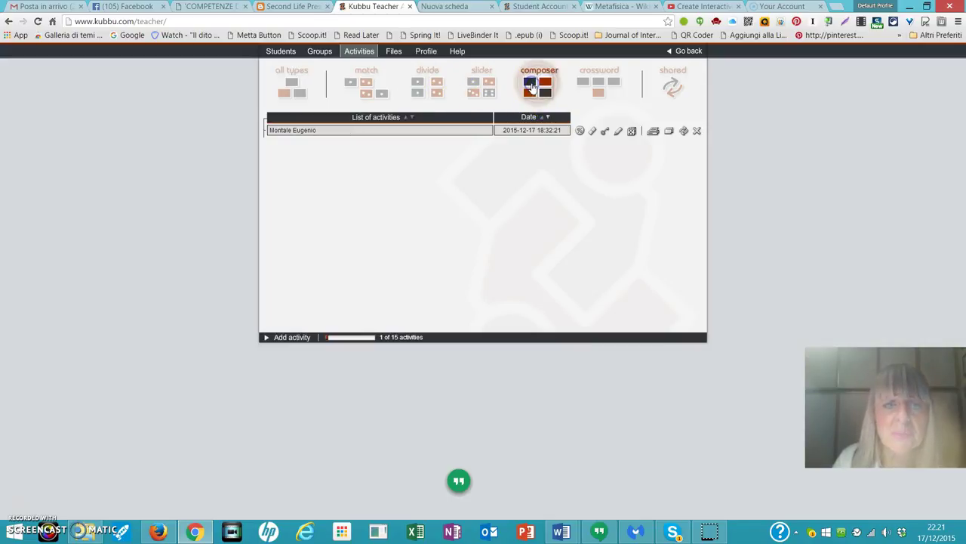
left_click(271, 339)
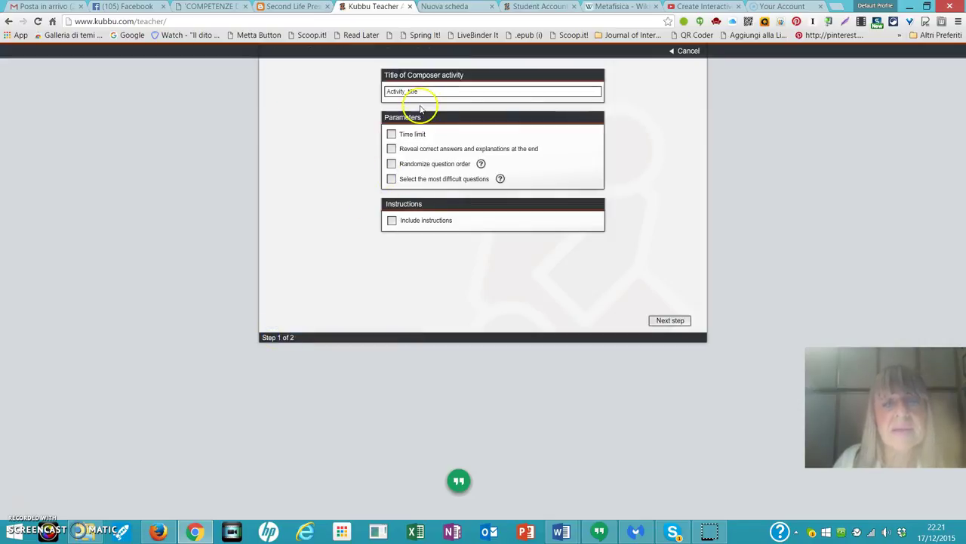
left_click_drag(420, 91, 375, 96)
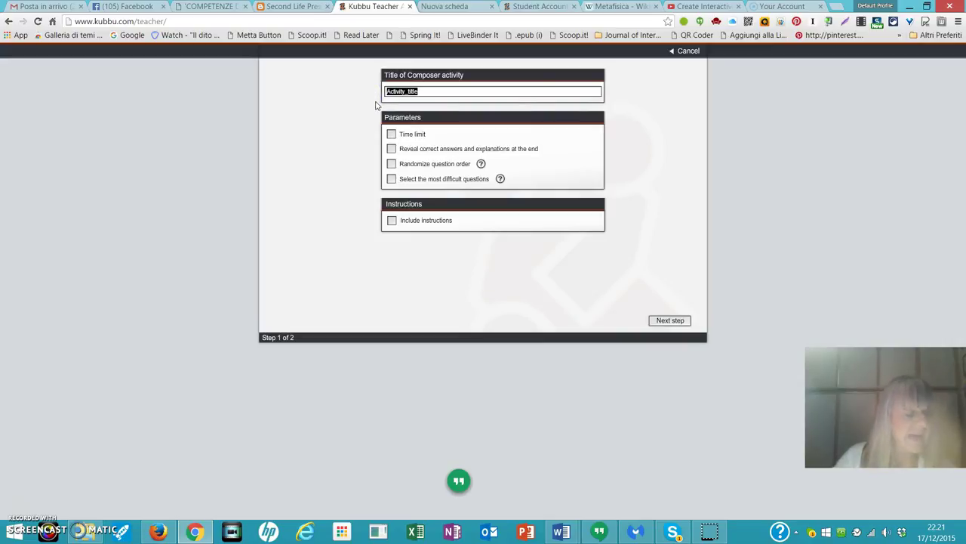
type("Ungaretti")
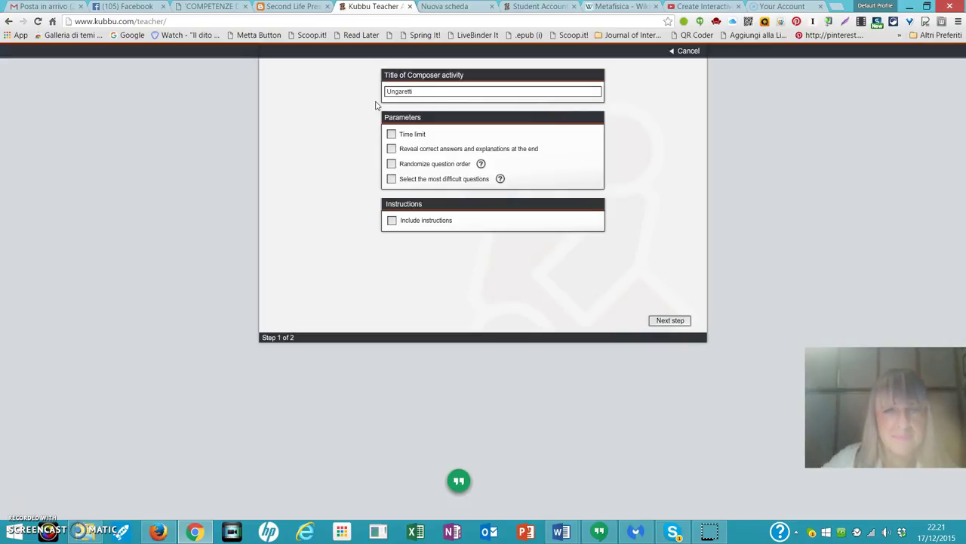
- Set the activity to randomize the question order and reveal correct answers and explanations at the end
left_click(391, 149)
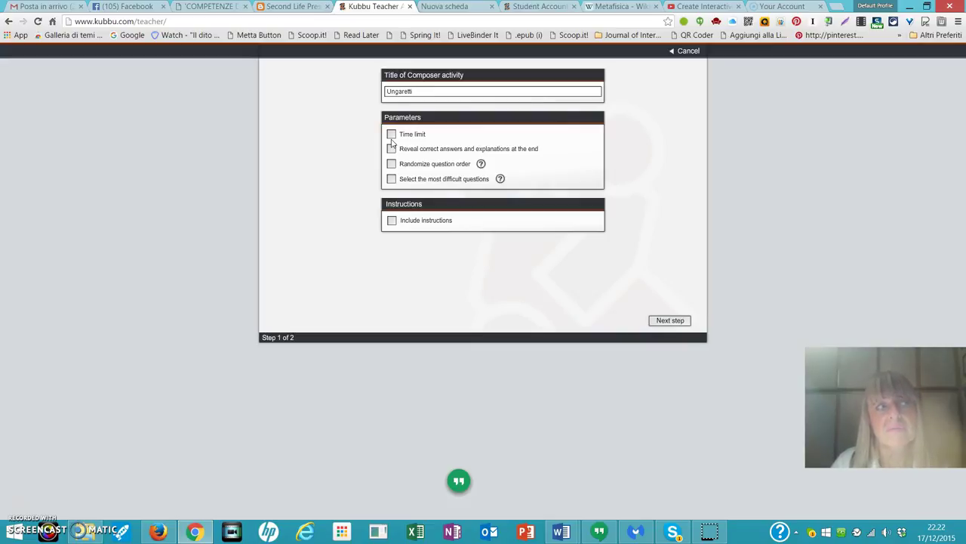
left_click(391, 164)
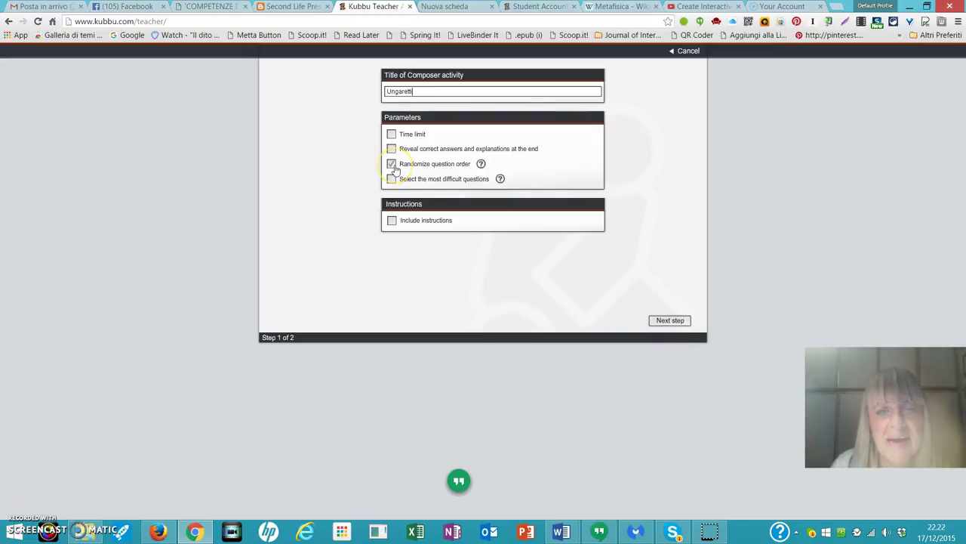
left_click(391, 164)
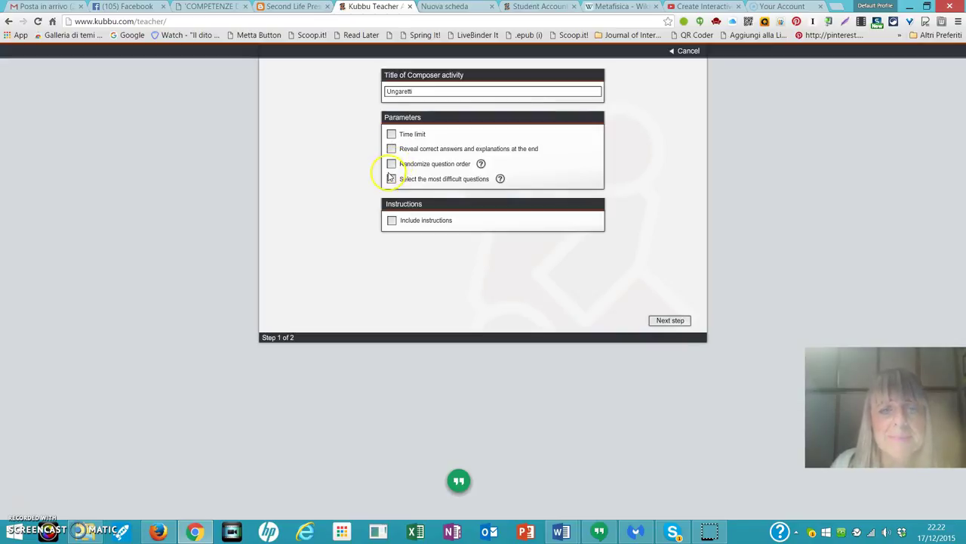
left_click(391, 164)
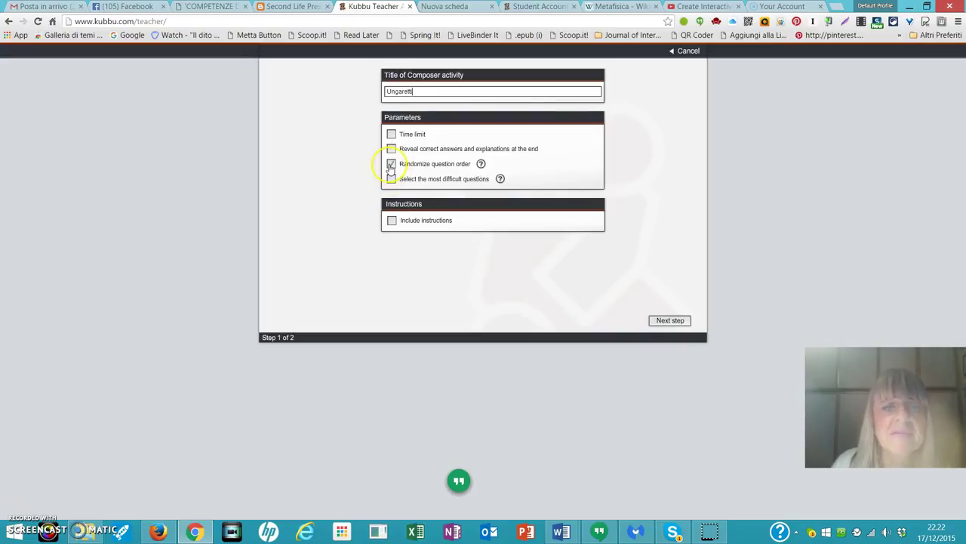
left_click(391, 165)
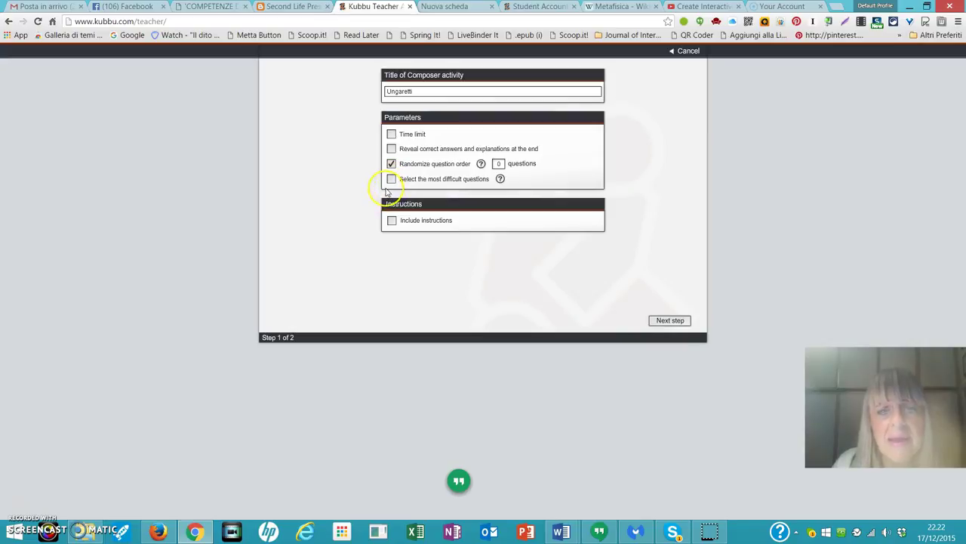
left_click(391, 150)
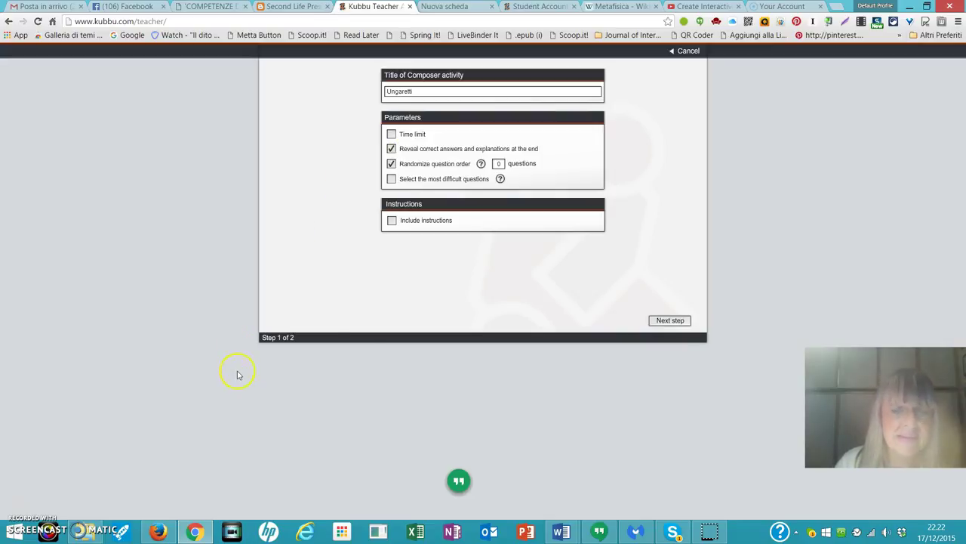
- Include the instructions "Esegui questo scegliendo la risposta esatta" in the activity and proceed to its question editor
left_click(391, 221)
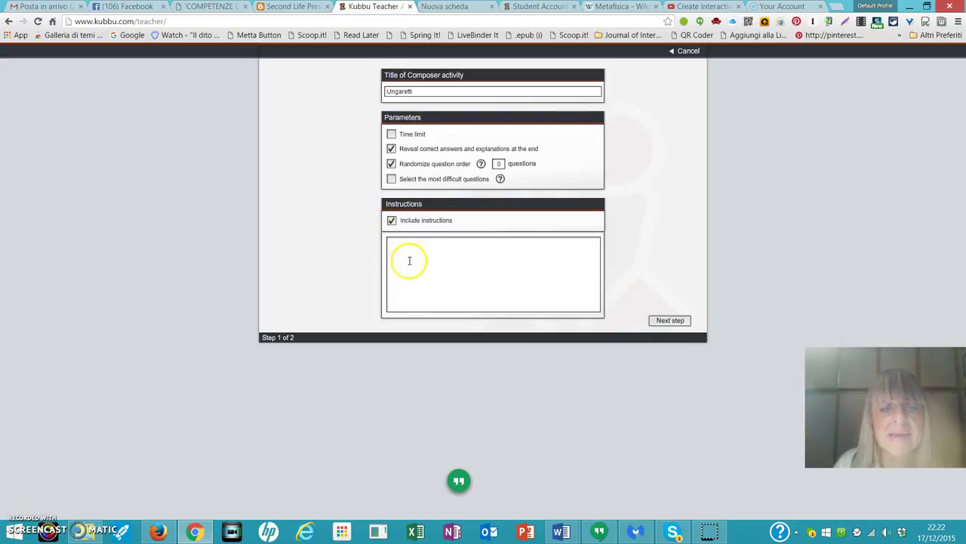
left_click(413, 249)
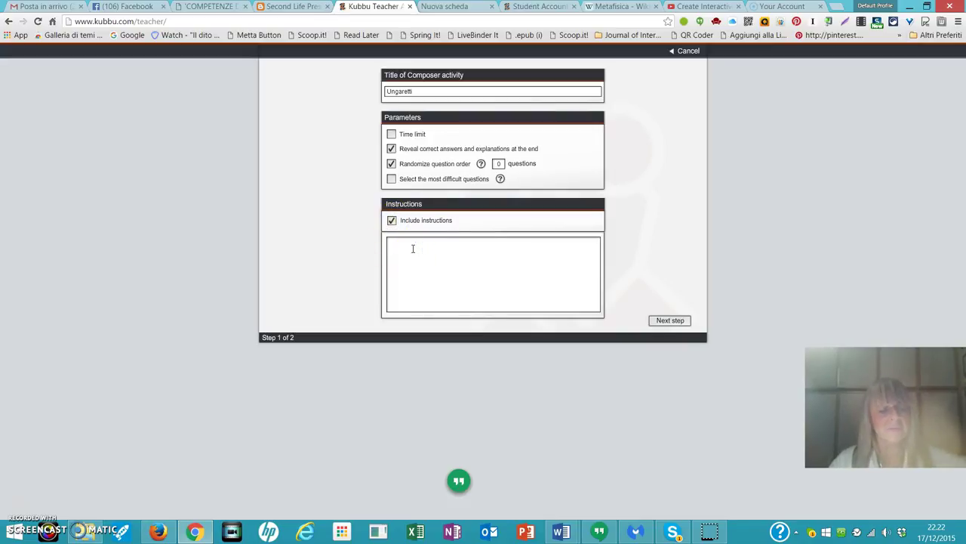
type("Esegu")
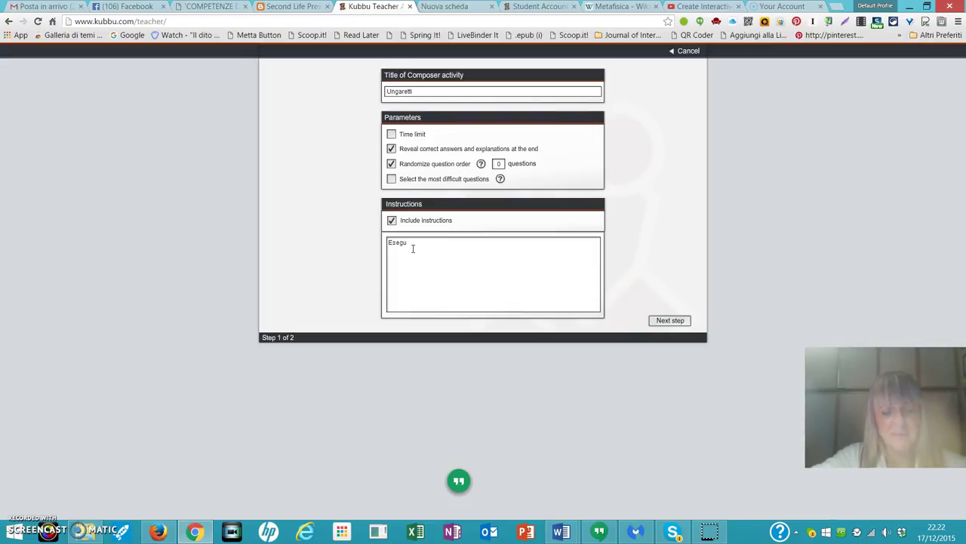
type("i questo test ris")
key("BackSpace")
key("BackSpace")
key("BackSpace")
key("BackSpace")
key("BackSpace")
key("BackSpace")
key("BackSpace")
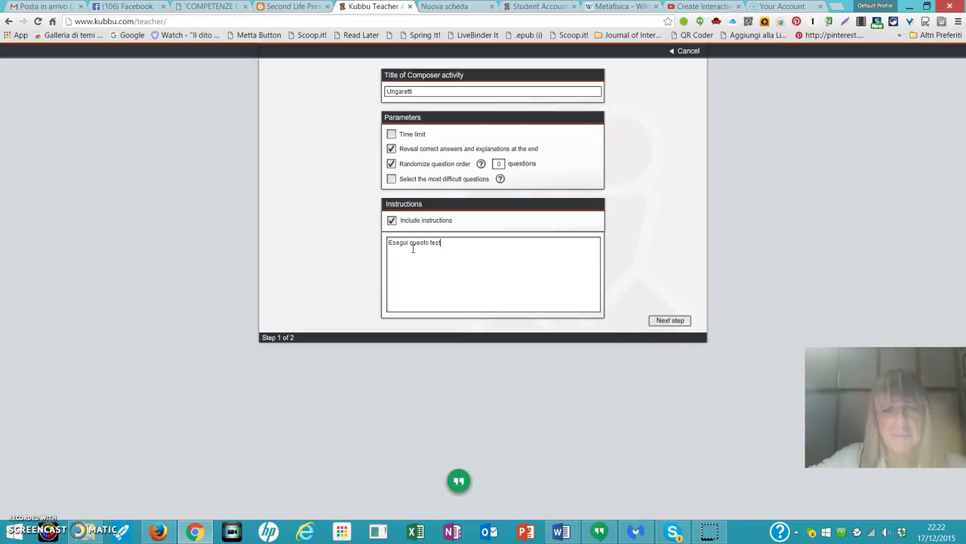
type("scegliendo la rispos")
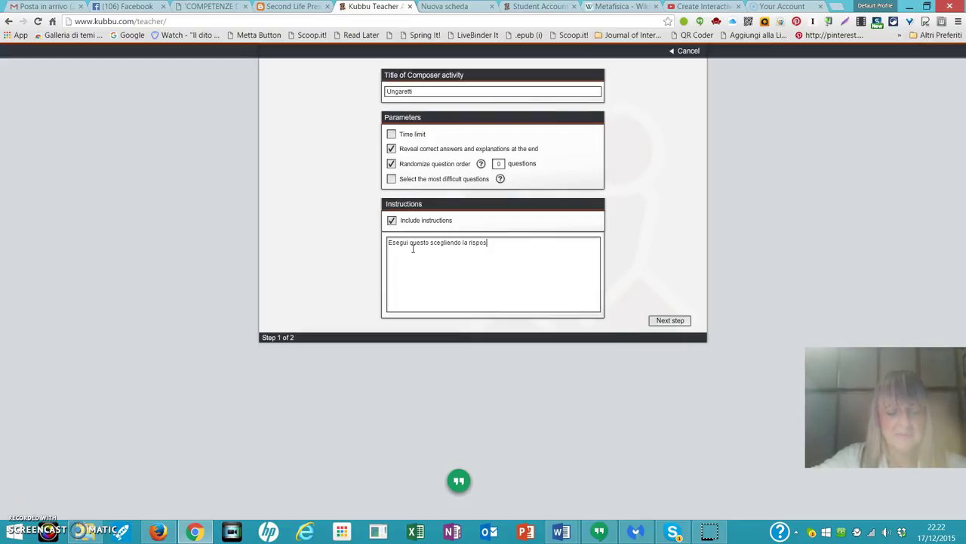
type("ta esatta")
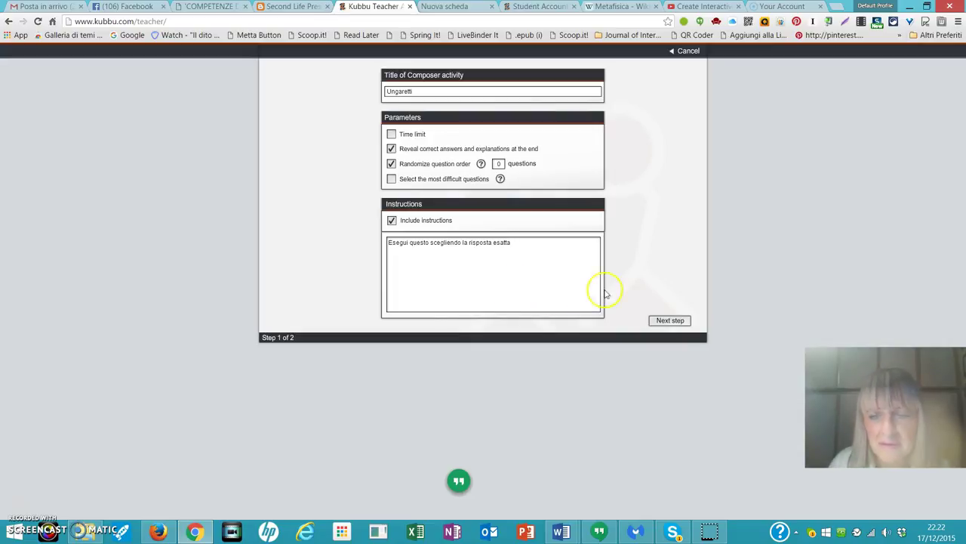
left_click(672, 321)
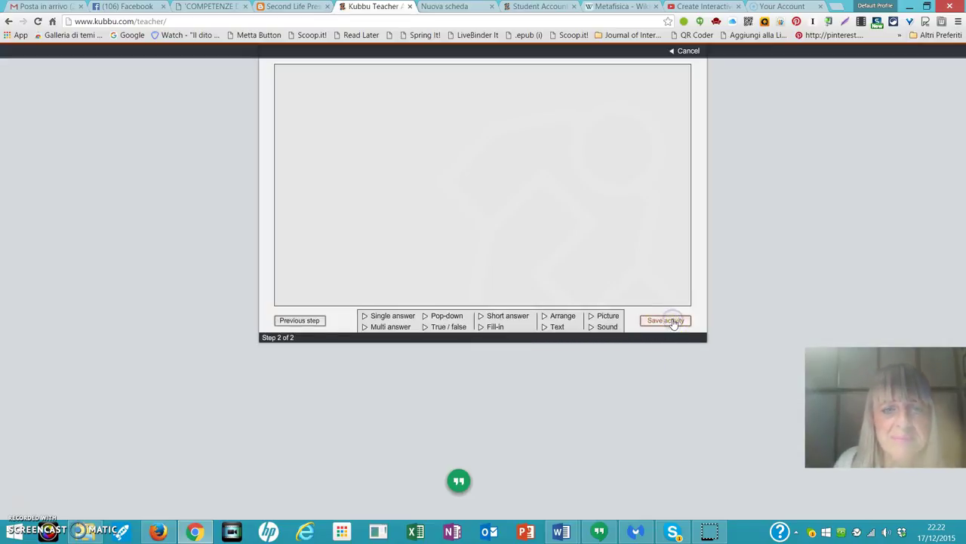
- Add a multi-answer question reading "Che nome ha la rivista sulla quale Ungaretti scrisse in epoca giovanile?"
left_click(388, 328)
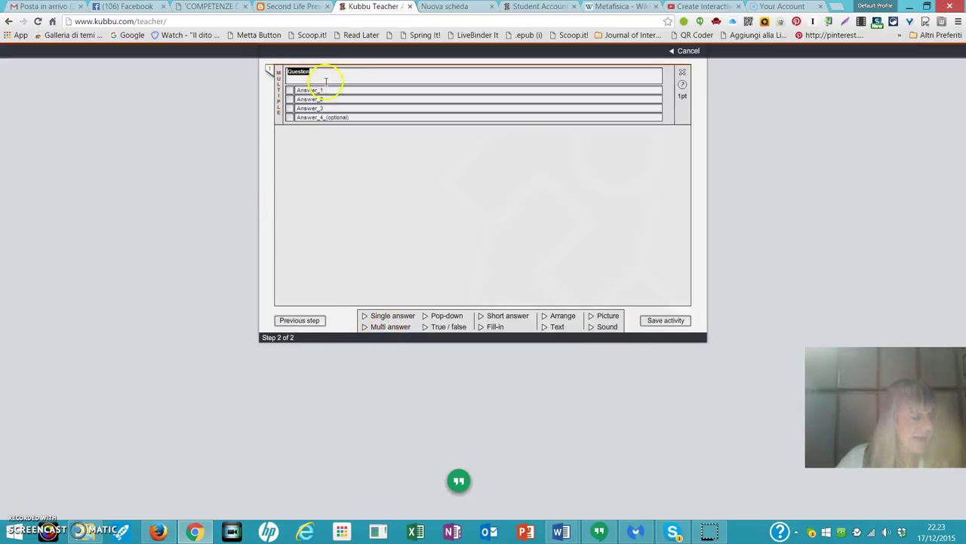
type("C")
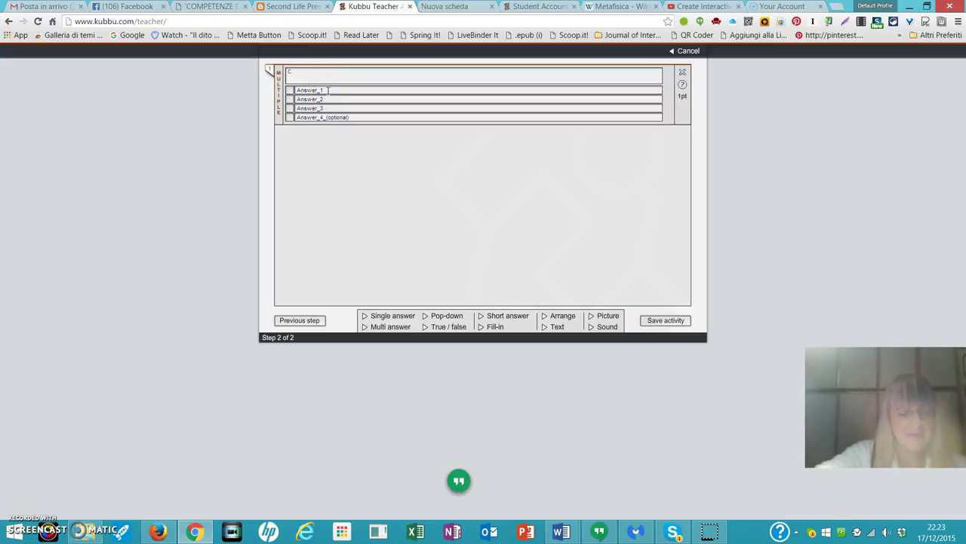
type("he nome ha la rivi")
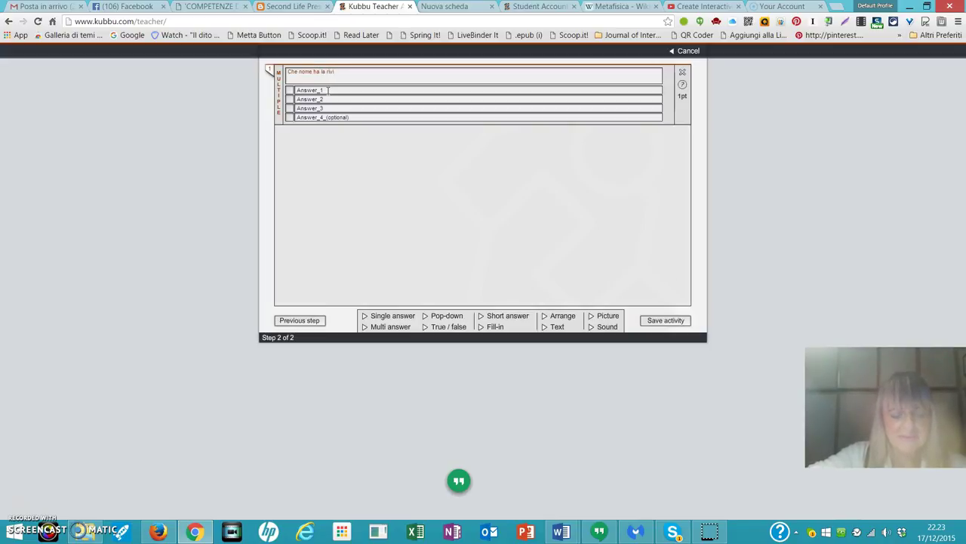
type("sta su")
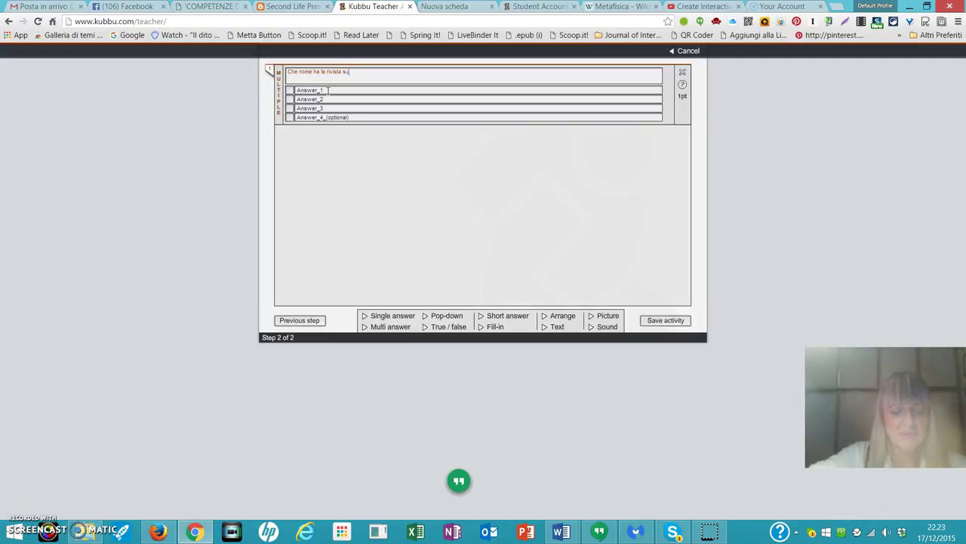
type("lla quale Ung")
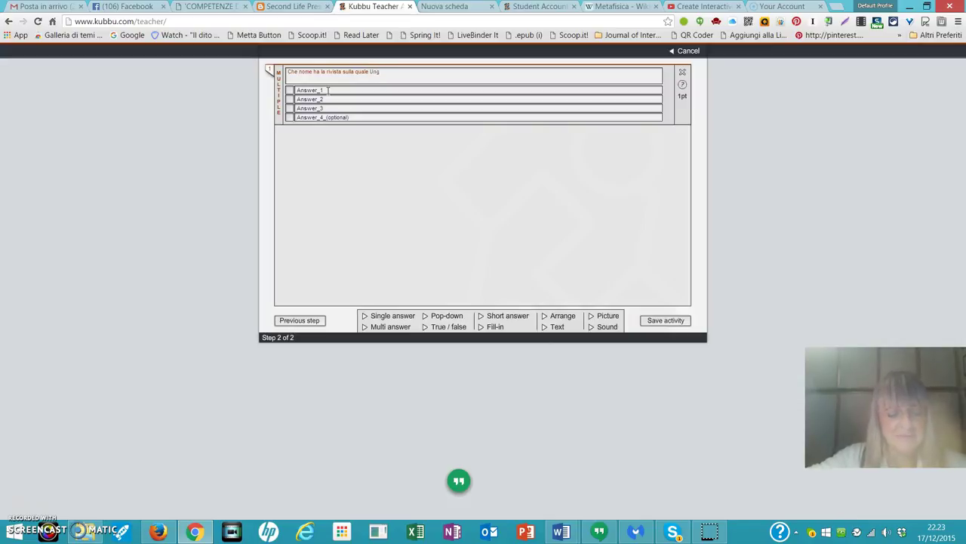
type("aretti scrisse in epoca giova")
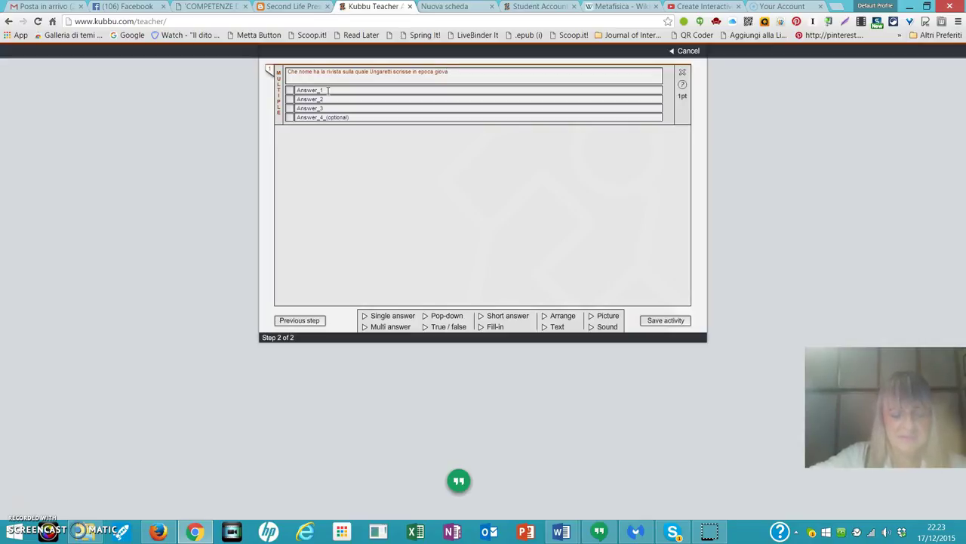
type("nile?")
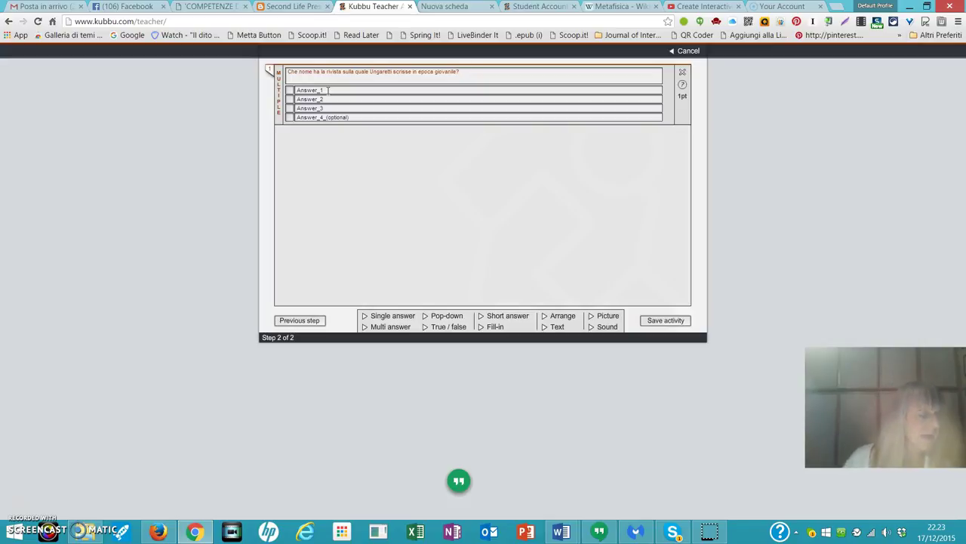
- Fill in the first two answer options of the question as "Solaria" and "Lacerba"
left_click(307, 91)
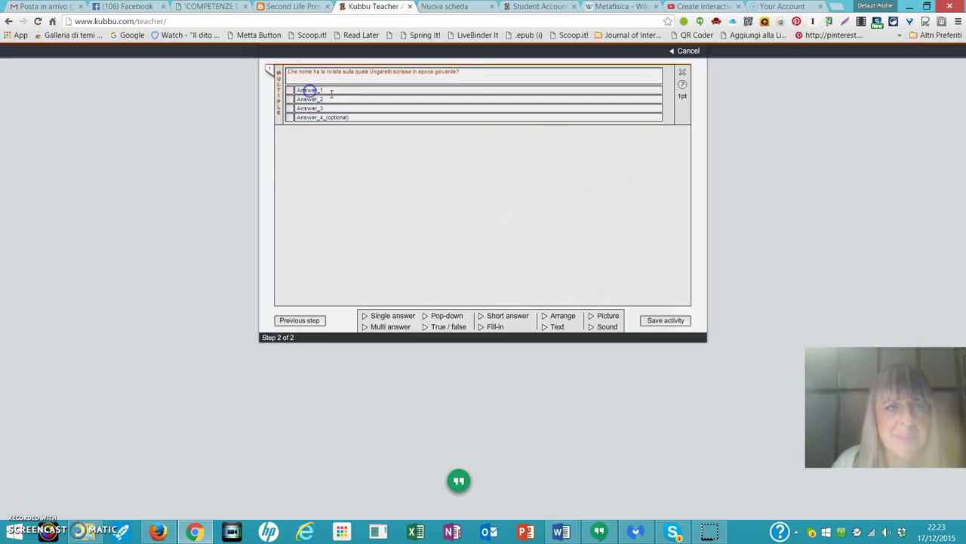
left_click_drag(330, 92, 276, 89)
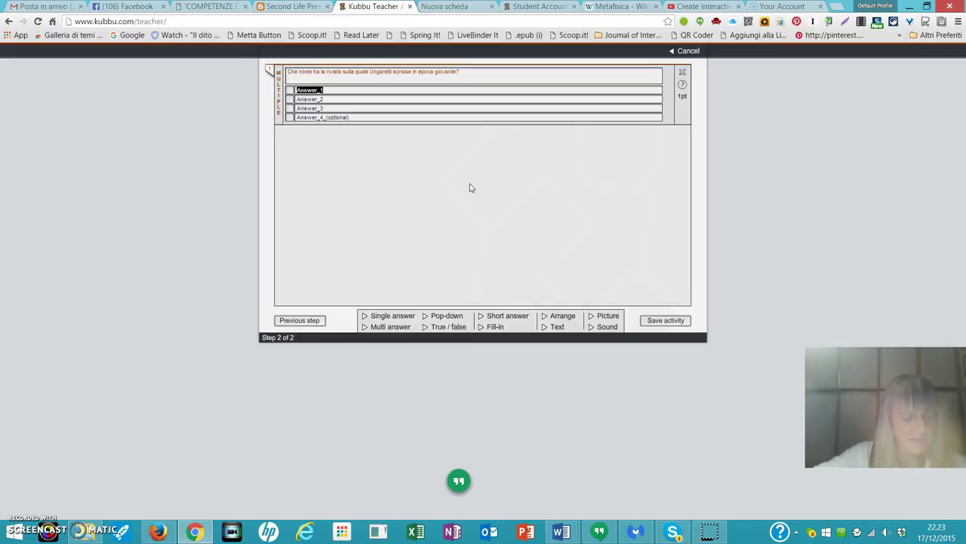
type("Solaria")
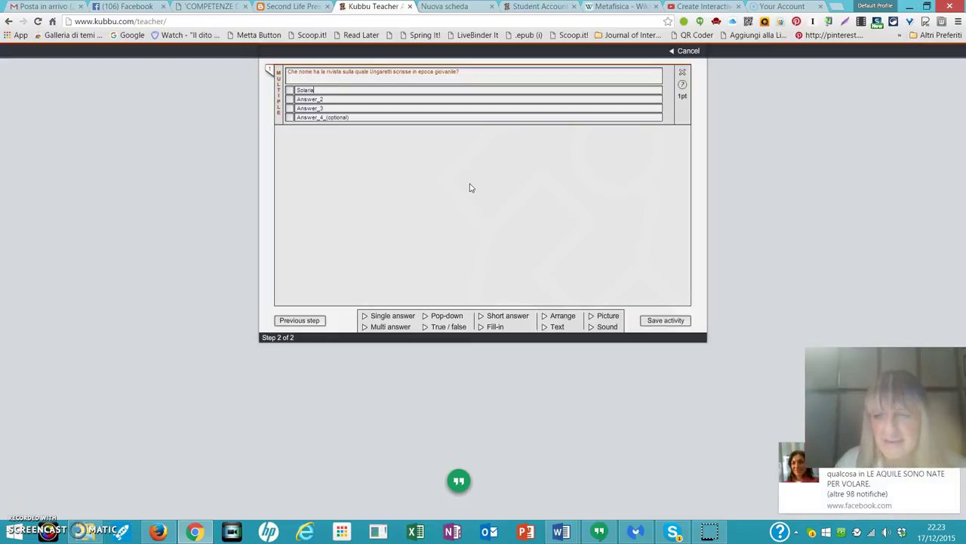
left_click(293, 99)
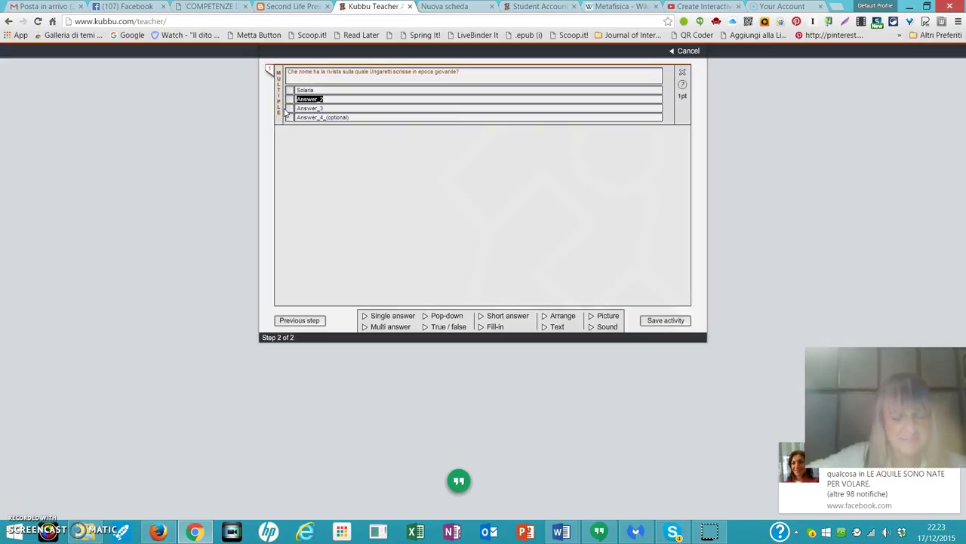
type("La")
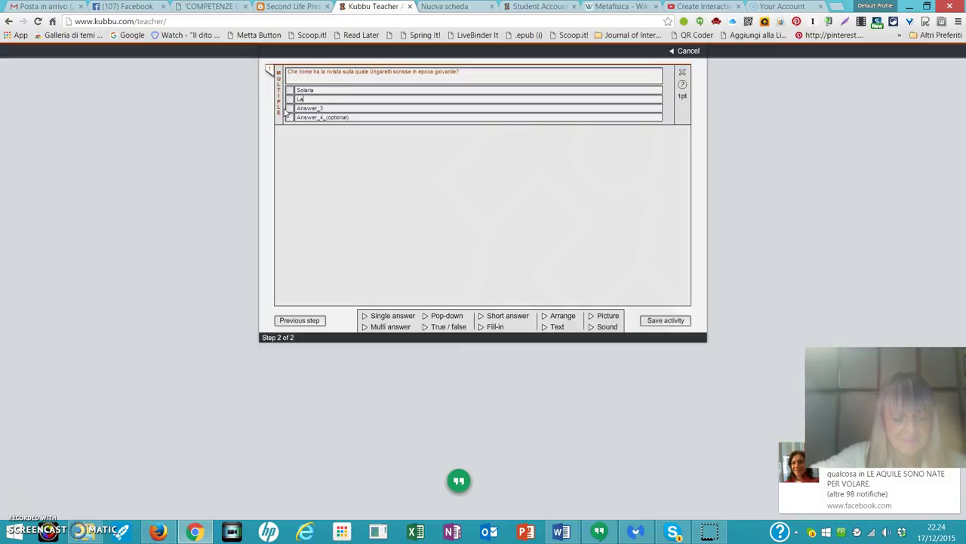
type("cerba")
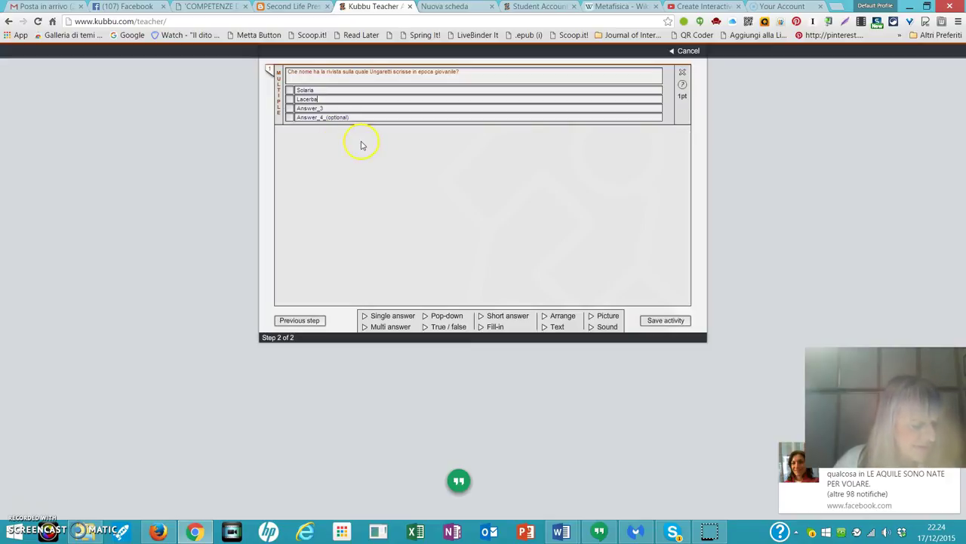
- Fill in the third and fourth answer options as "Manifesto" and "Il giornalino"
left_click(296, 108)
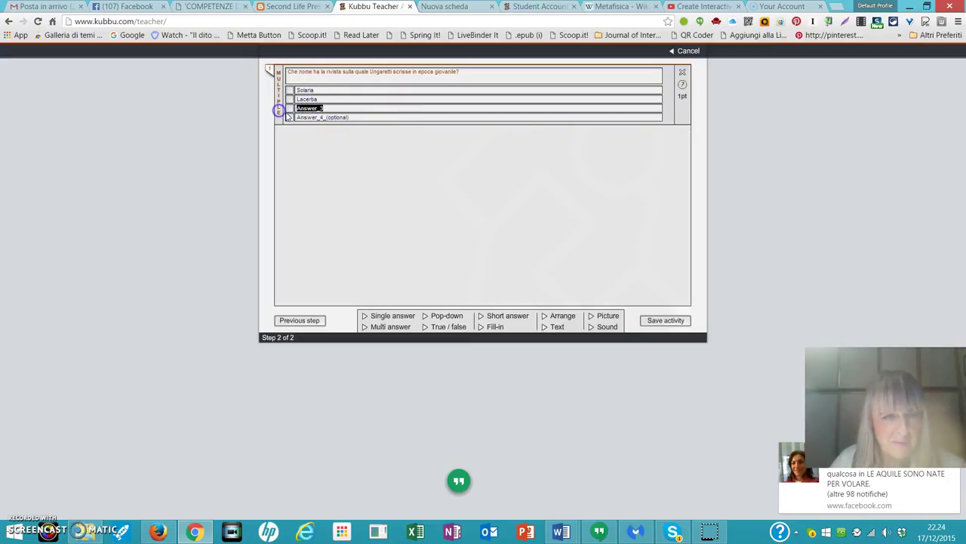
type("Man")
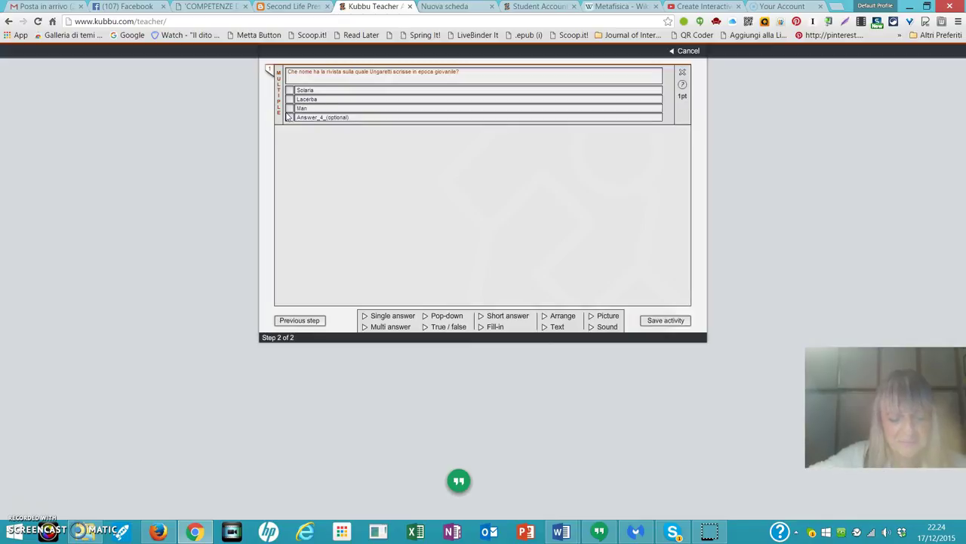
type("ifesto")
left_click(352, 118)
left_click_drag(351, 118, 278, 119)
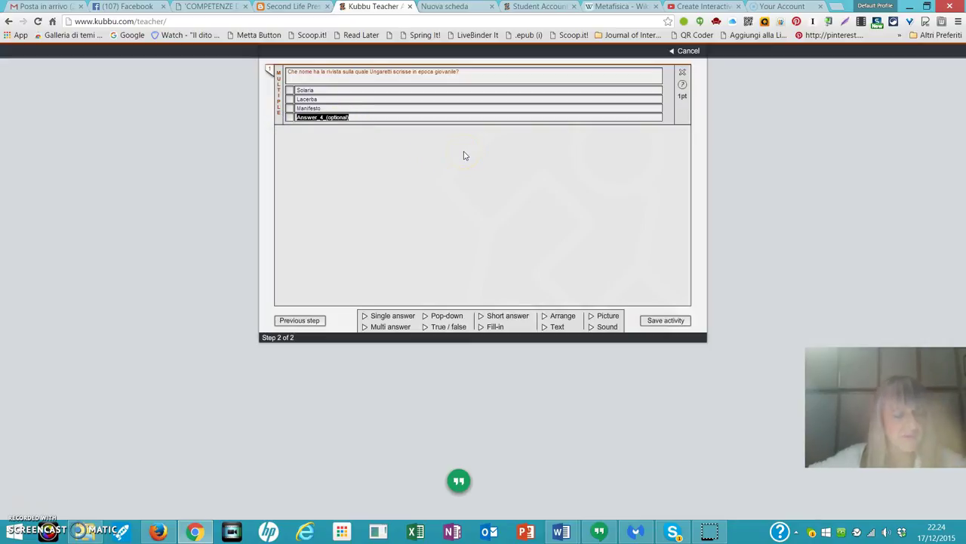
type("I")
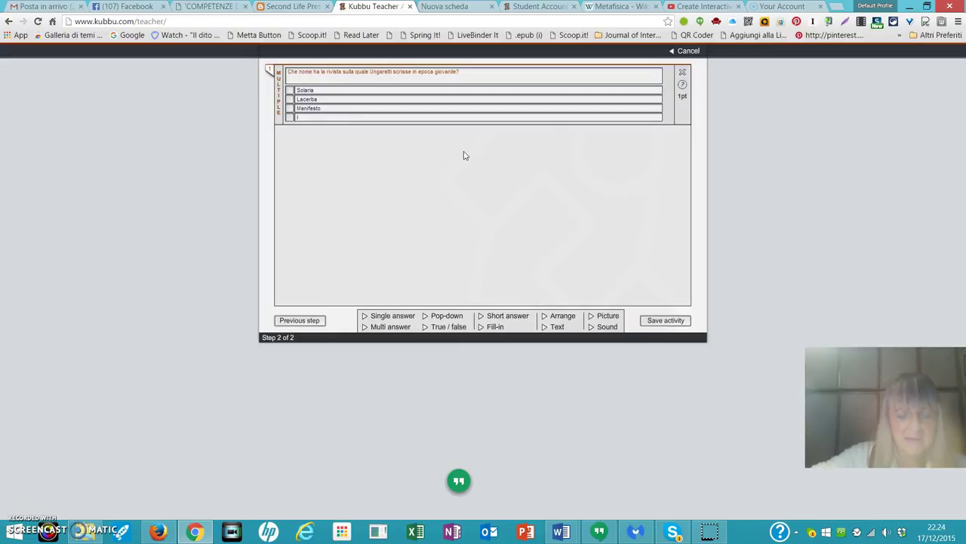
type("l giornalino")
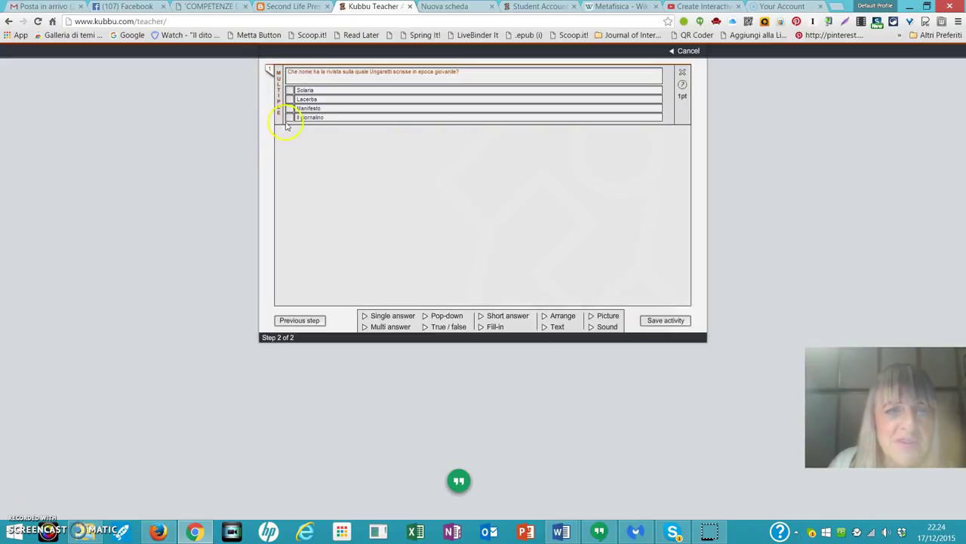
- Mark "Lacerba" as the correct answer and save the activity
left_click(289, 100)
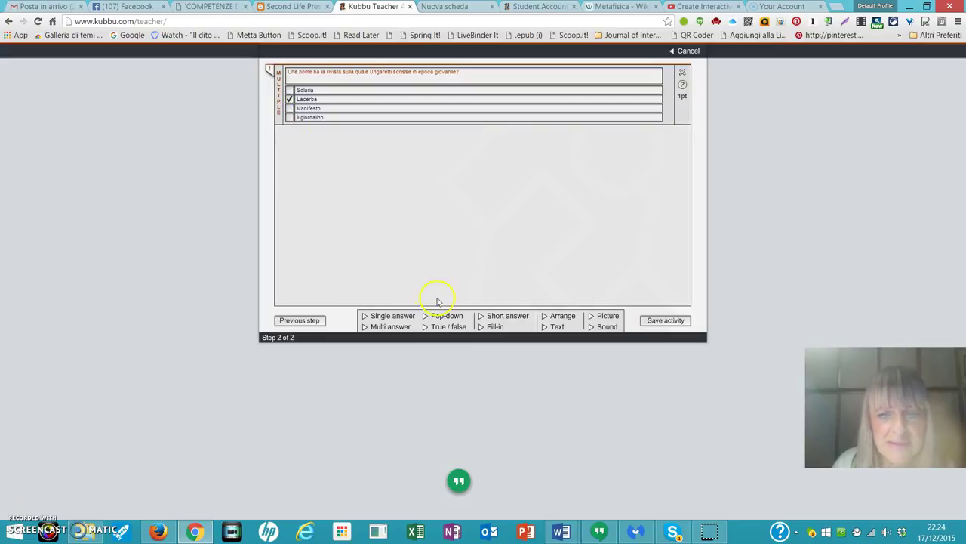
left_click(667, 321)
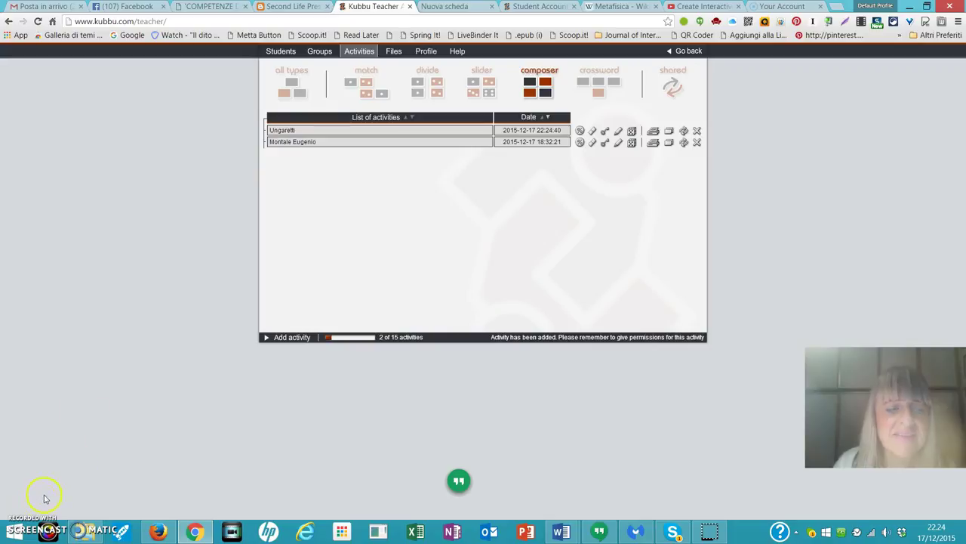
left_click(21, 507)
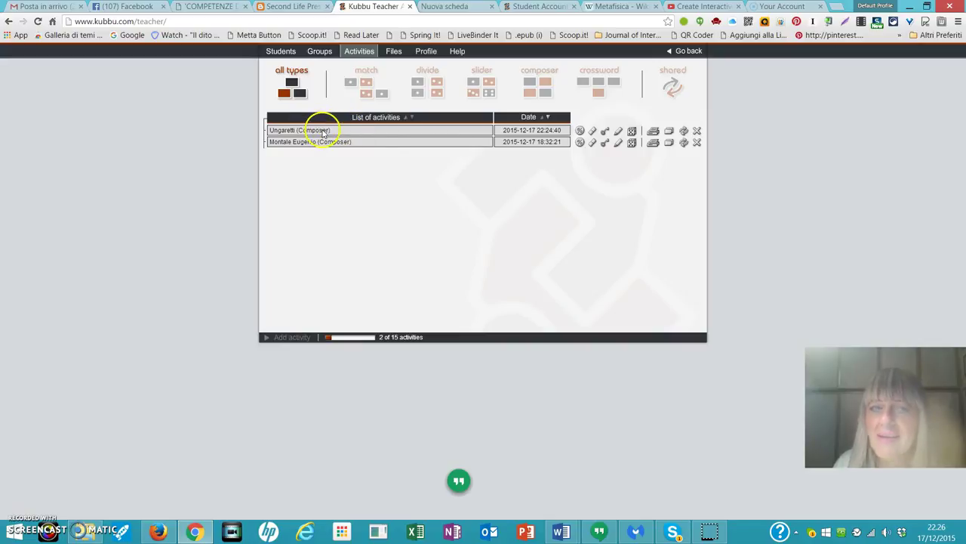
- Open the access permissions of the Ungaretti activity and give the group classe 5B practice access
left_click(606, 134)
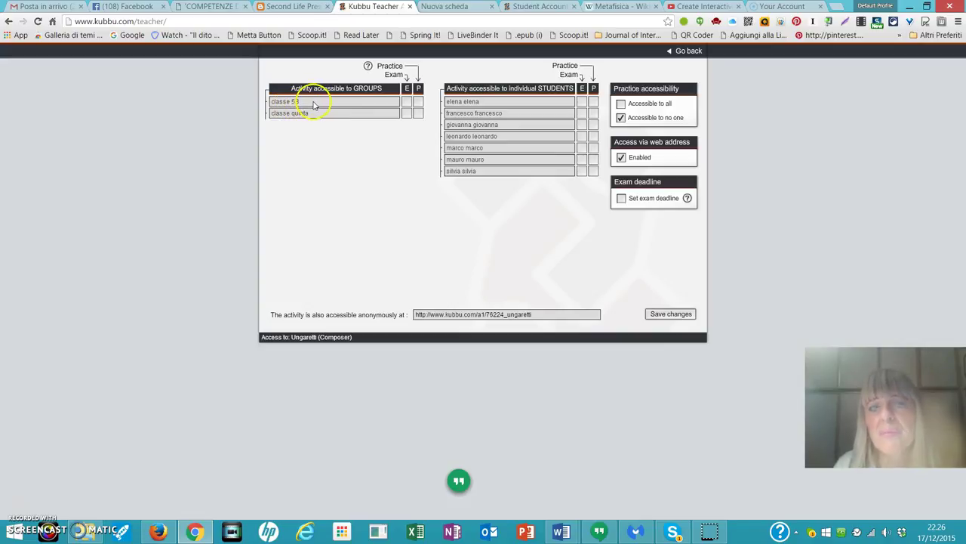
left_click(408, 103)
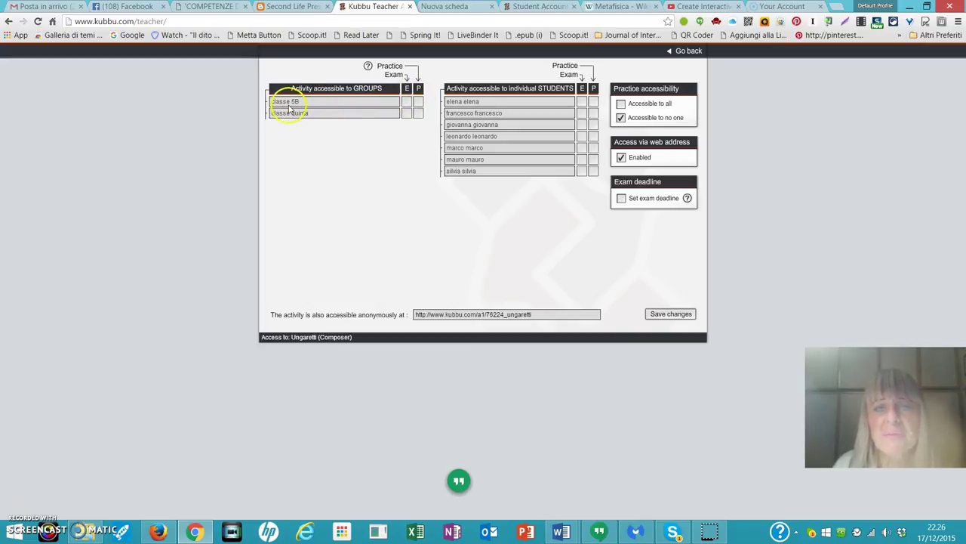
left_click(407, 102)
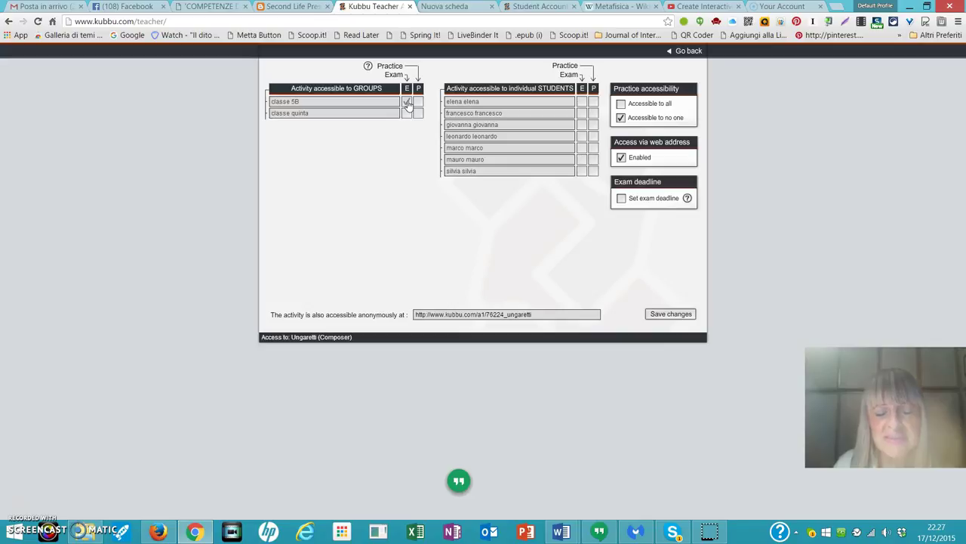
left_click(418, 103)
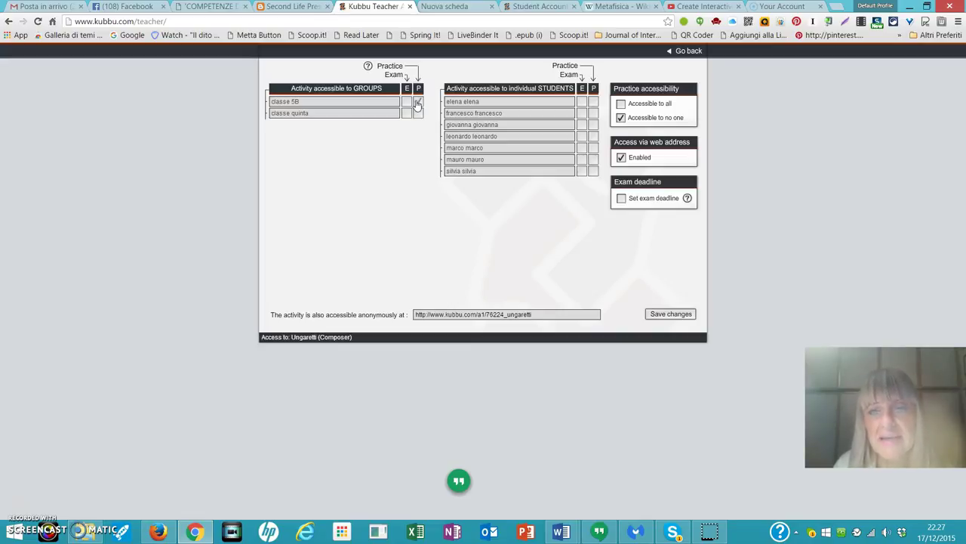
left_click(418, 102)
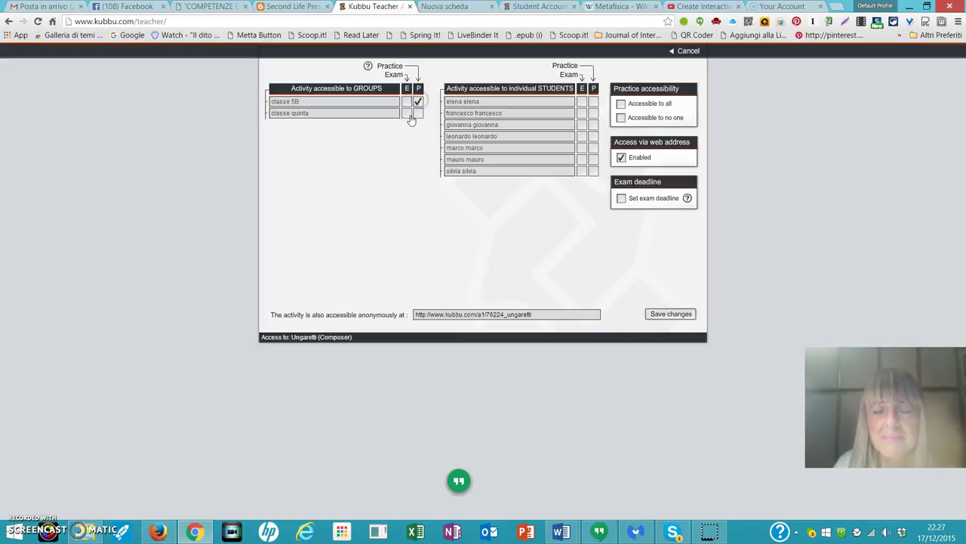
- Make the activity's practice mode accessible to all groups and students
left_click(619, 115)
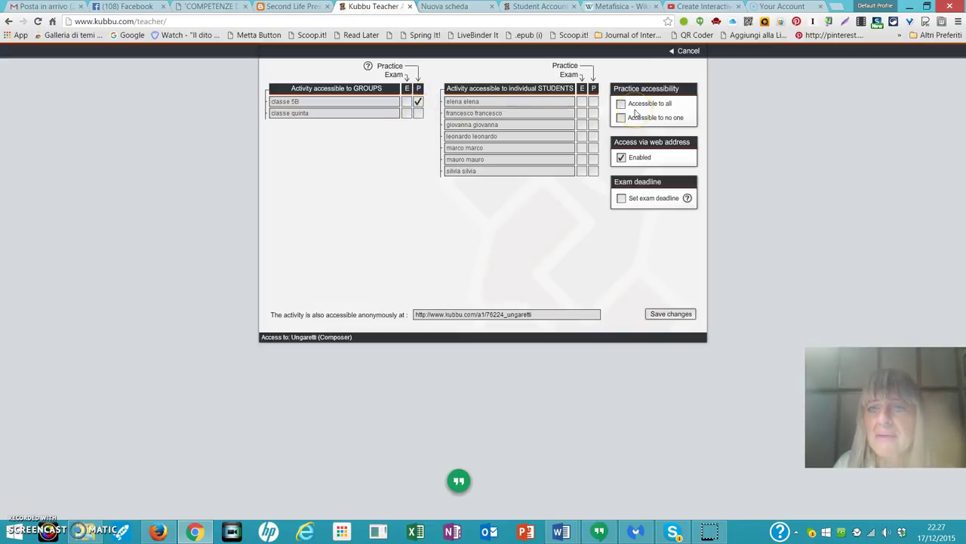
left_click(620, 115)
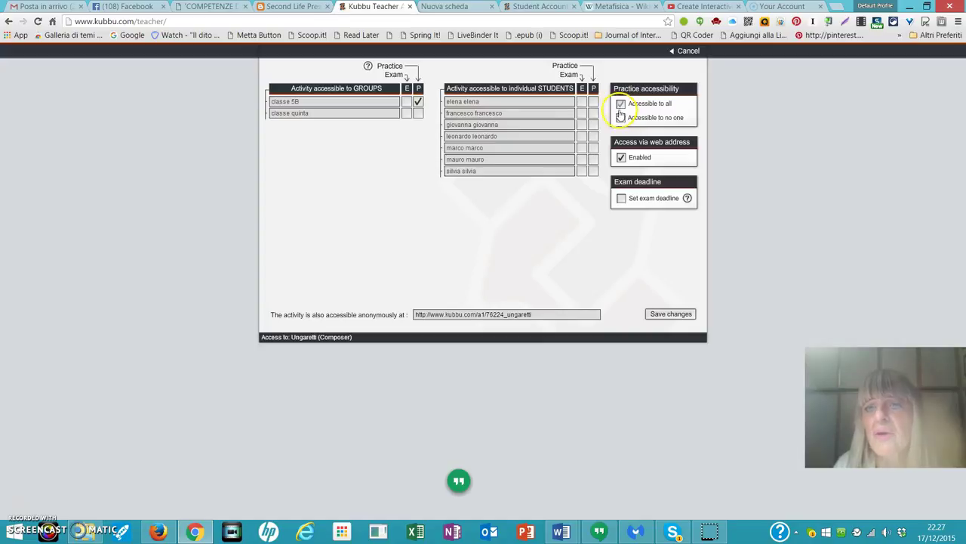
left_click(620, 105)
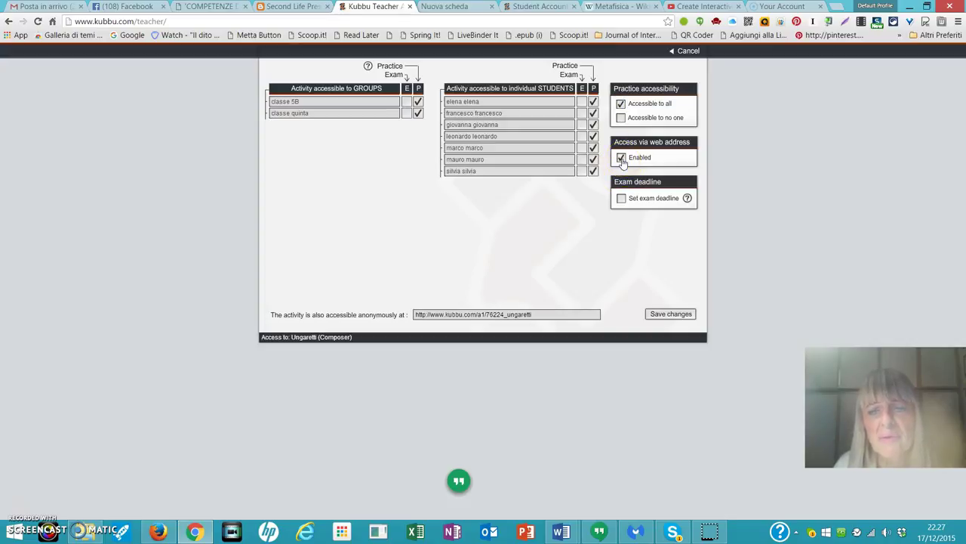
left_click(621, 198)
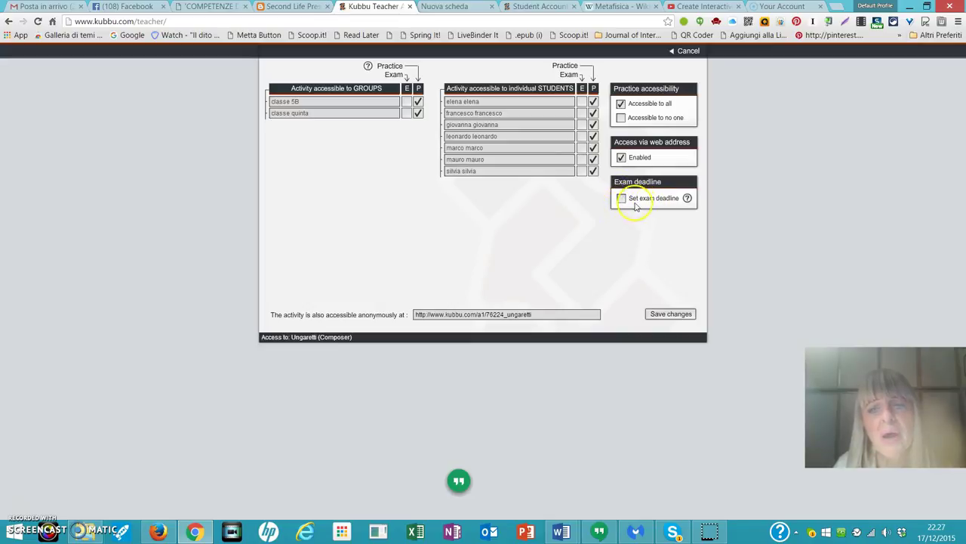
left_click(620, 199)
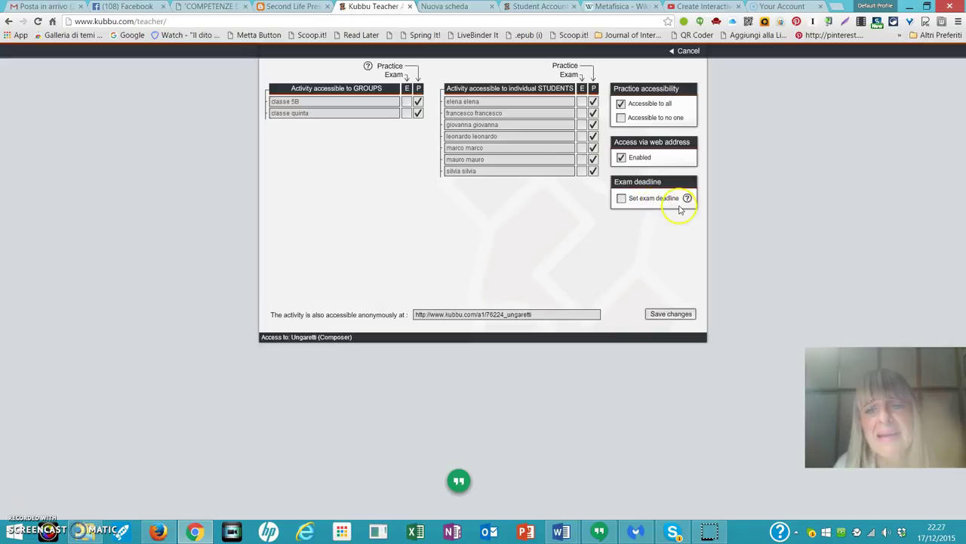
left_click(621, 199)
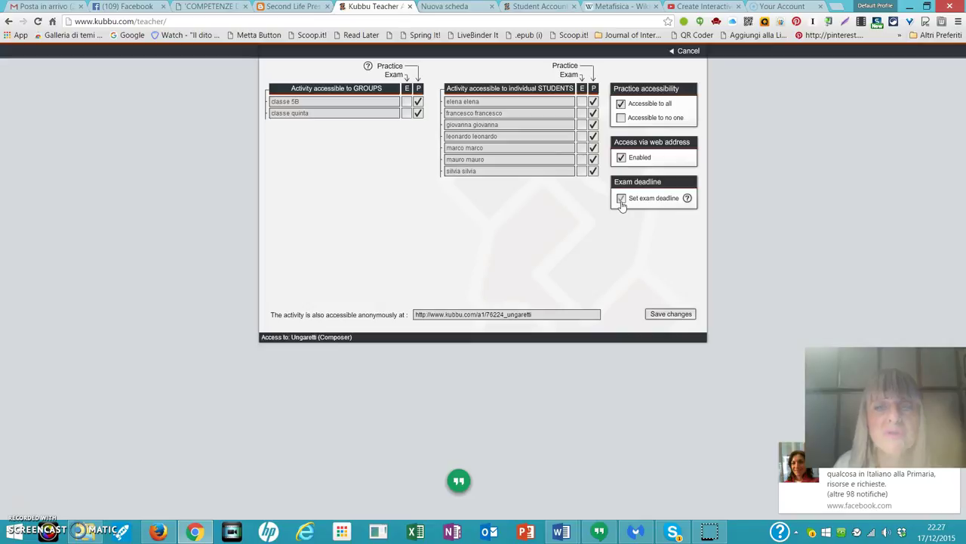
left_click(620, 200)
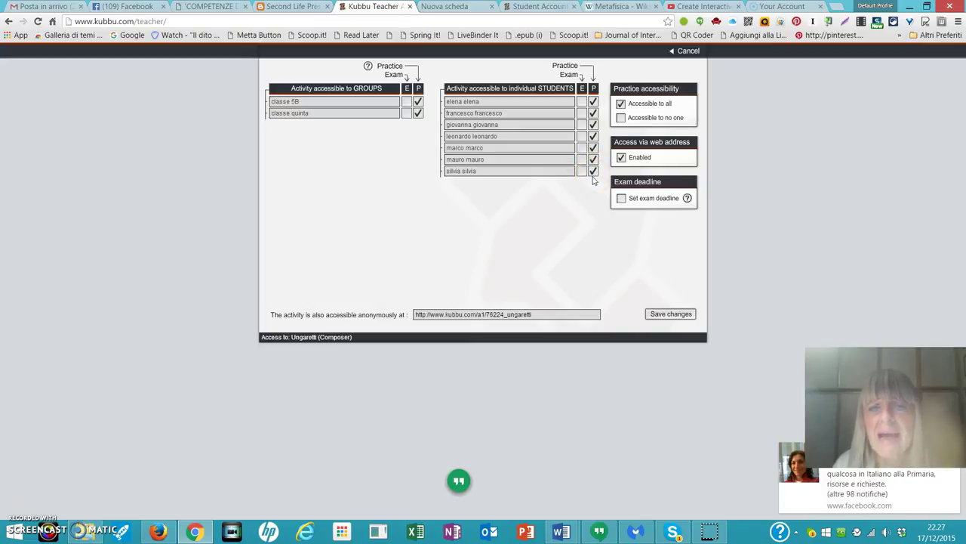
- Remove practice access to the activity for the group classe quinta
left_click(418, 114)
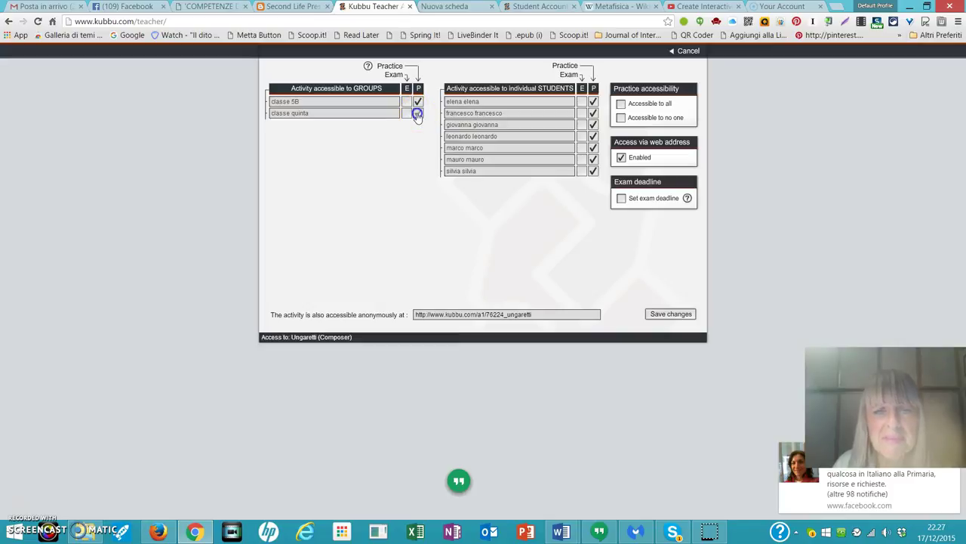
left_click(417, 114)
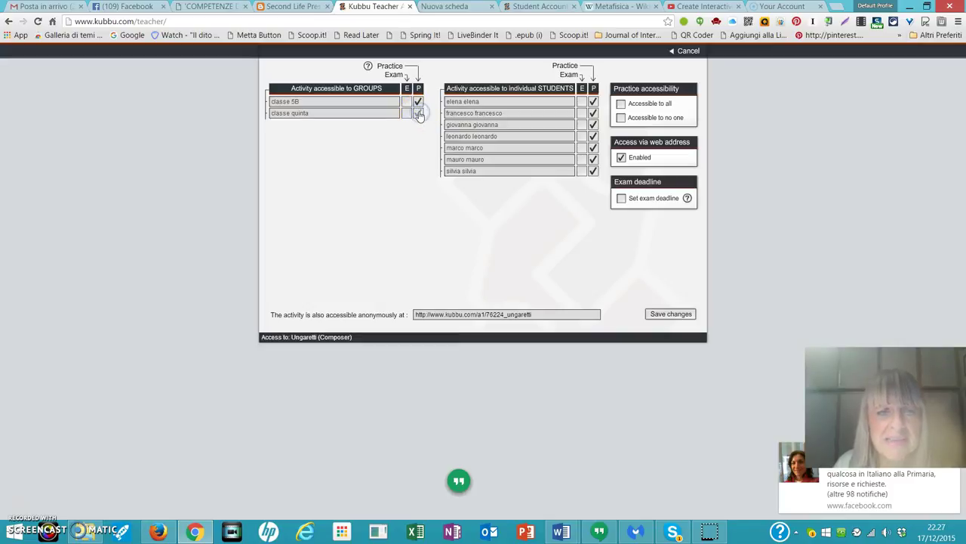
- Keep practice access for the group classe 5B and remove it from classe quinta
left_click(419, 101)
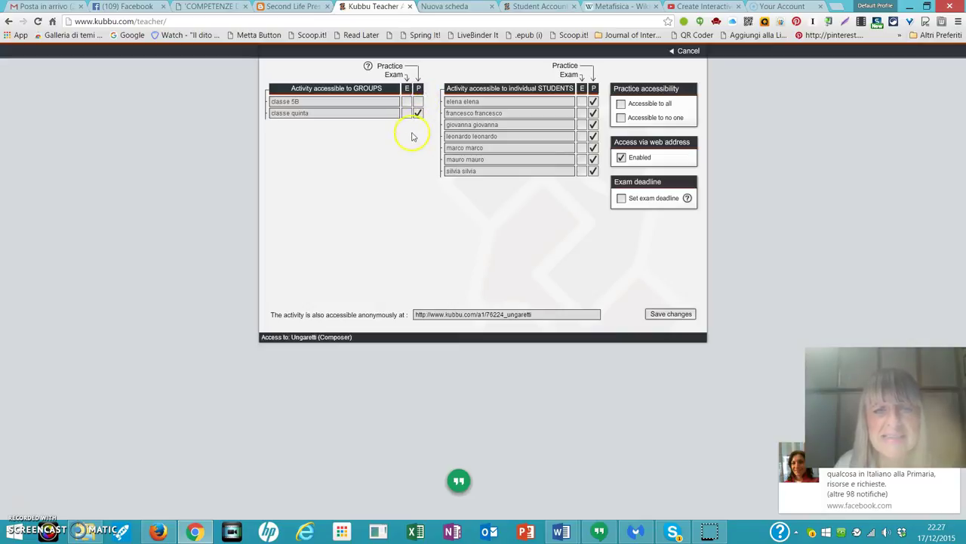
left_click(418, 101)
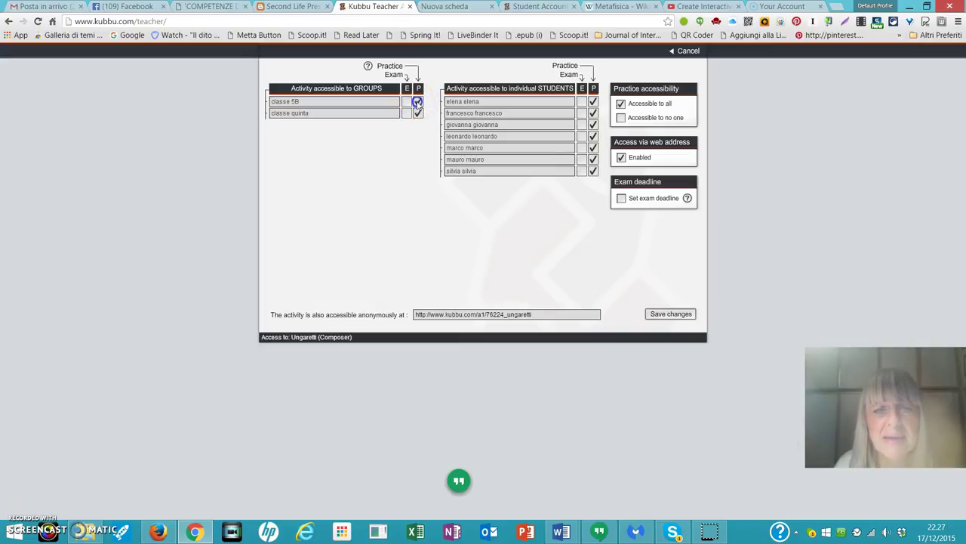
left_click(418, 113)
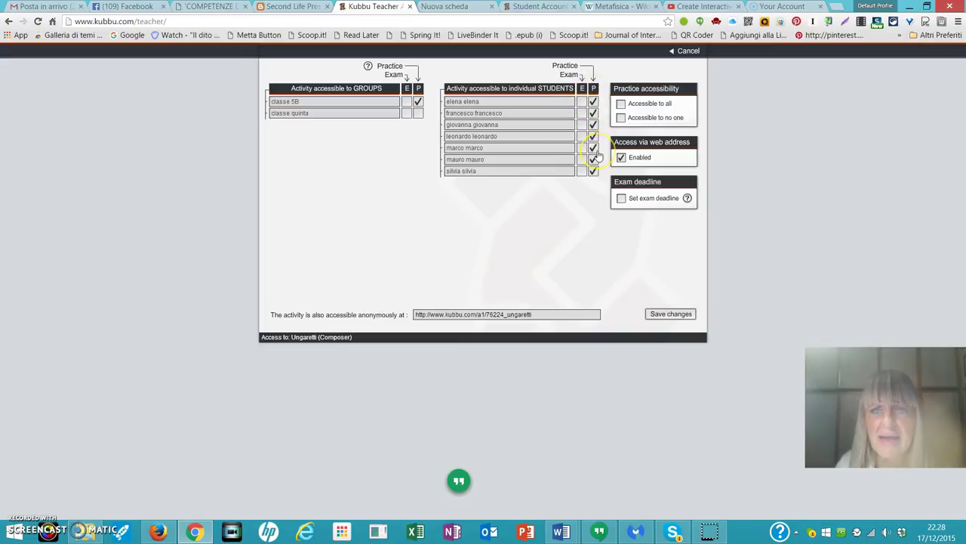
left_click(671, 314)
left_click(670, 315)
left_click(593, 315)
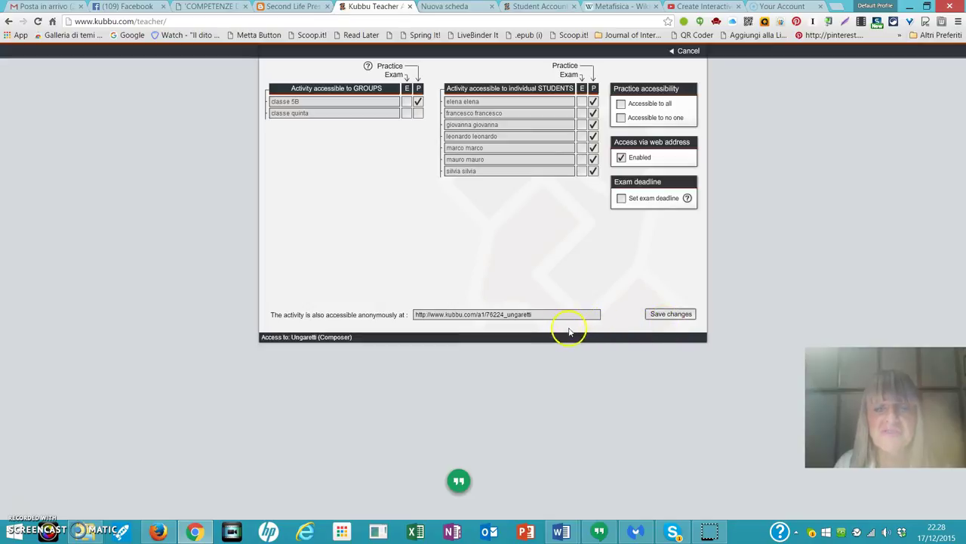
- Select the activity's anonymous web address for copying and save the access changes
left_click_drag(534, 314, 408, 323)
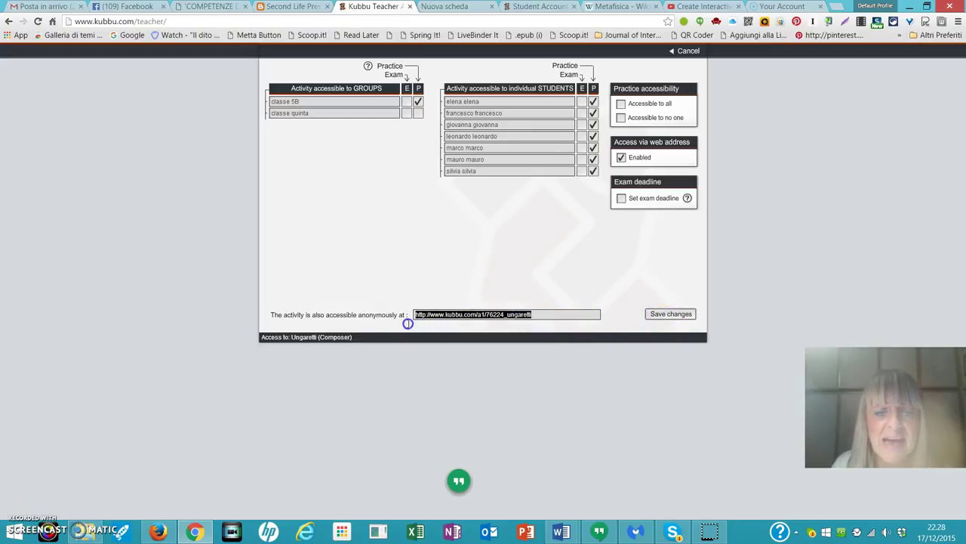
right_click(458, 314)
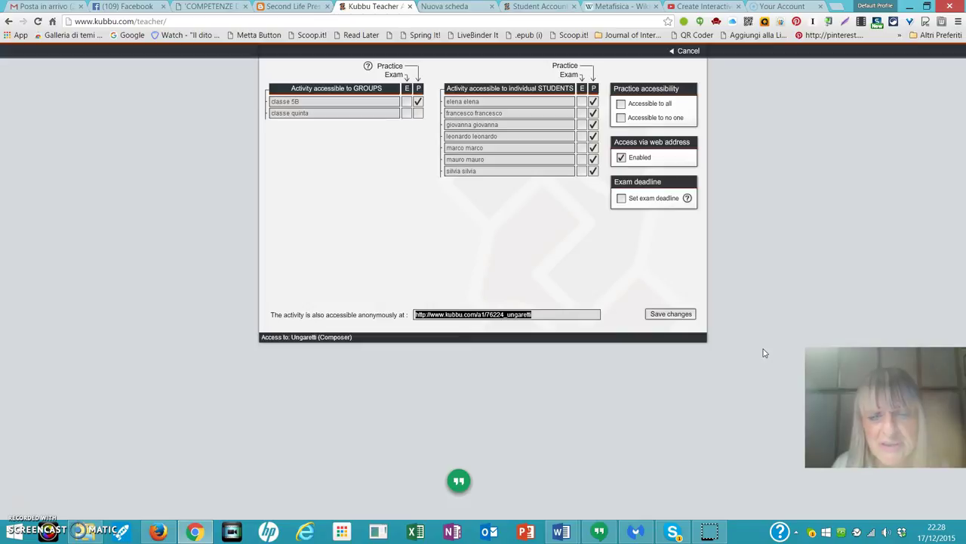
left_click(667, 315)
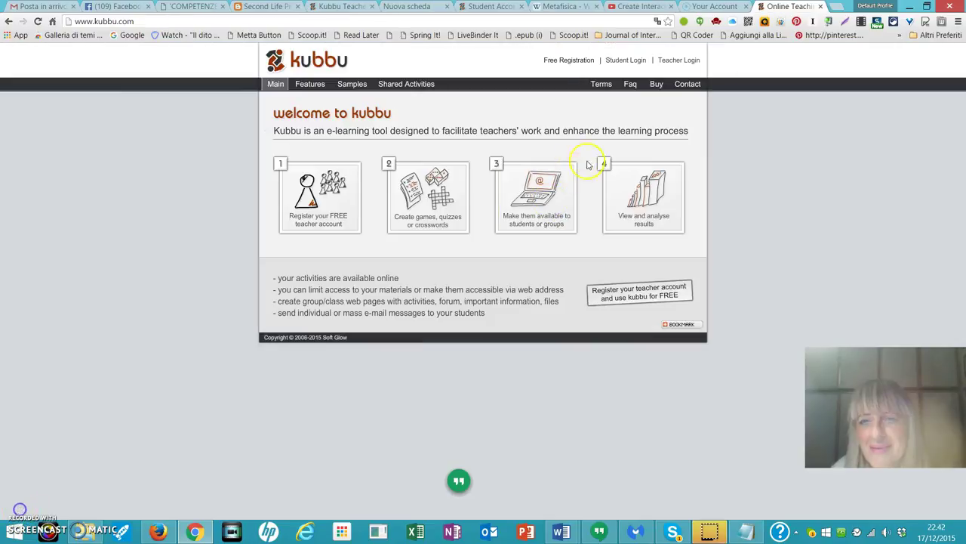
- Open the student login page and copy the fourth listed student's password from the Notepad account list
left_click(625, 62)
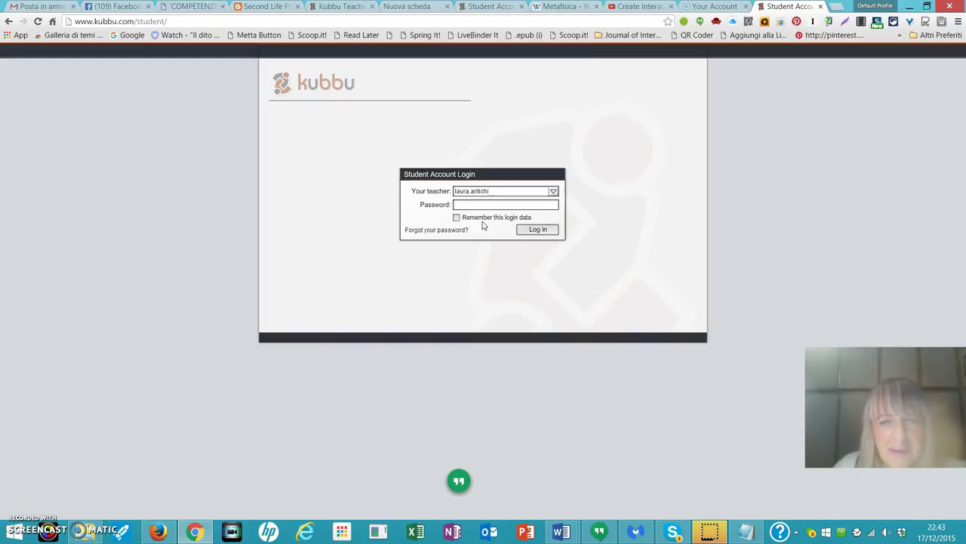
left_click(473, 204)
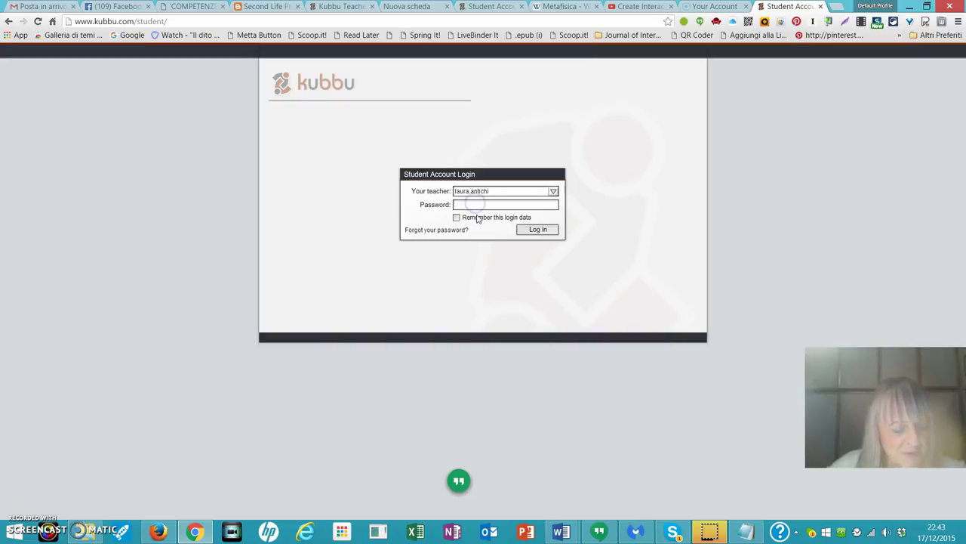
left_click(745, 533)
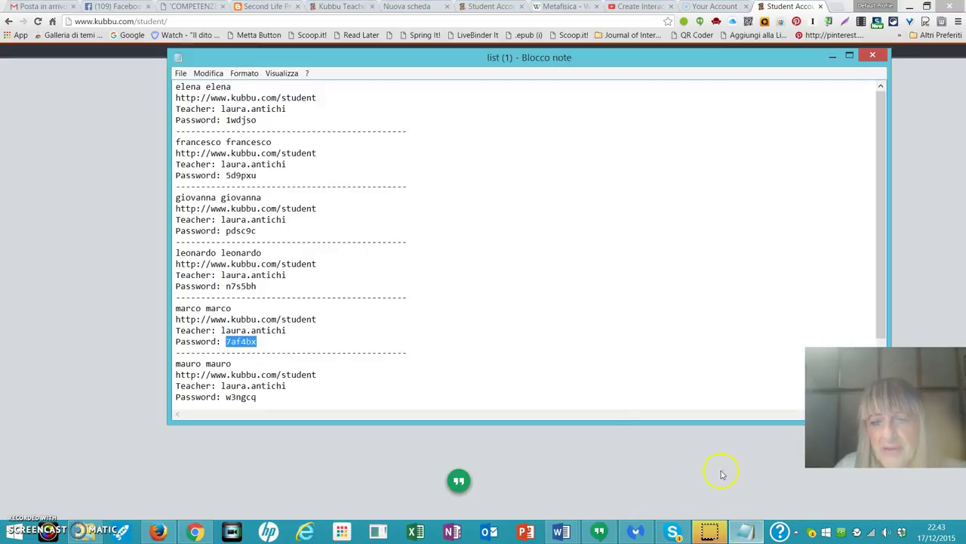
left_click(275, 121)
left_click_drag(258, 286, 225, 287)
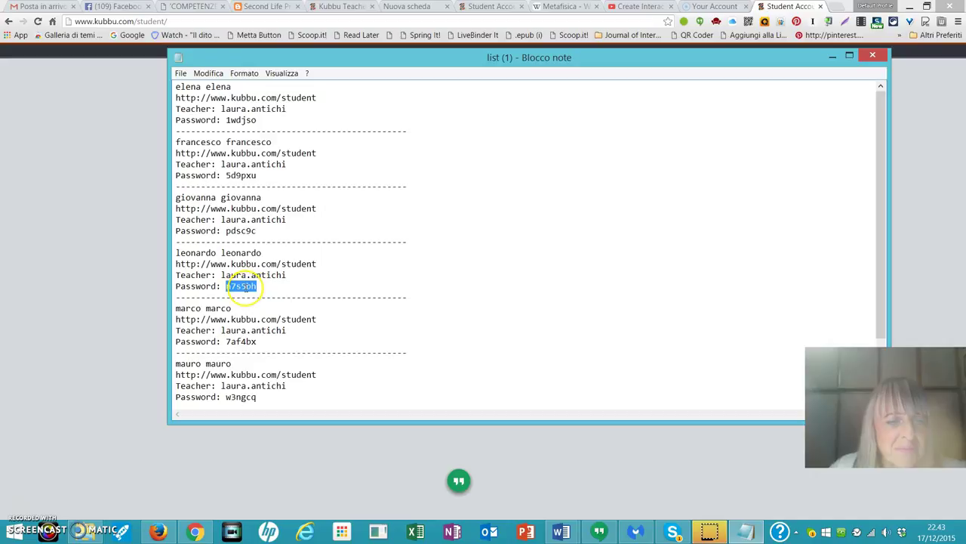
right_click(247, 289)
left_click(274, 323)
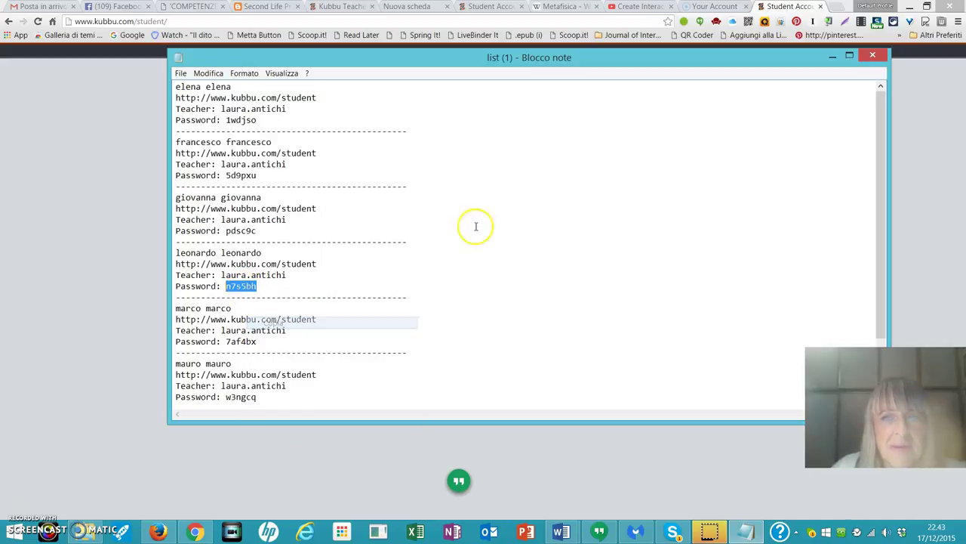
- Close the Notepad list, paste the copied student password into the login form and log in
left_click(874, 57)
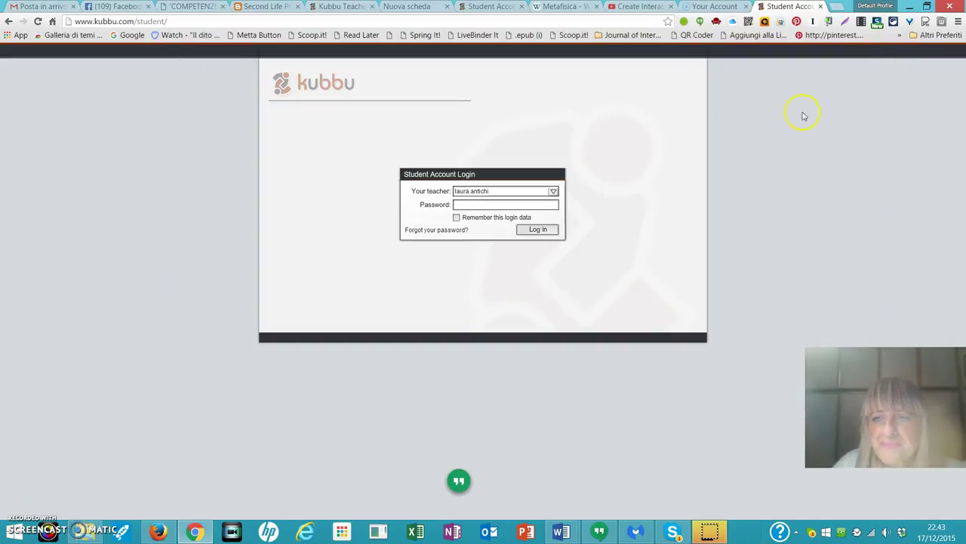
left_click(479, 206)
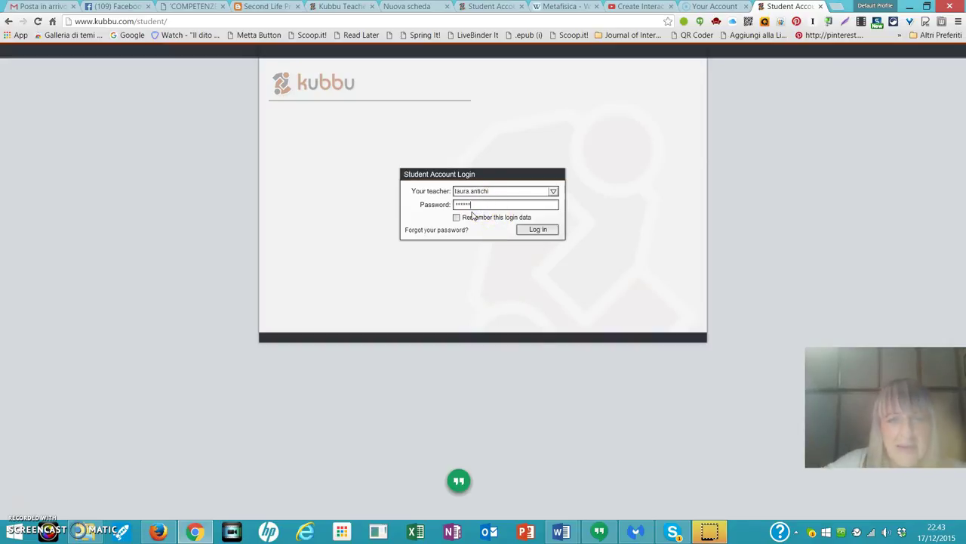
left_click(536, 230)
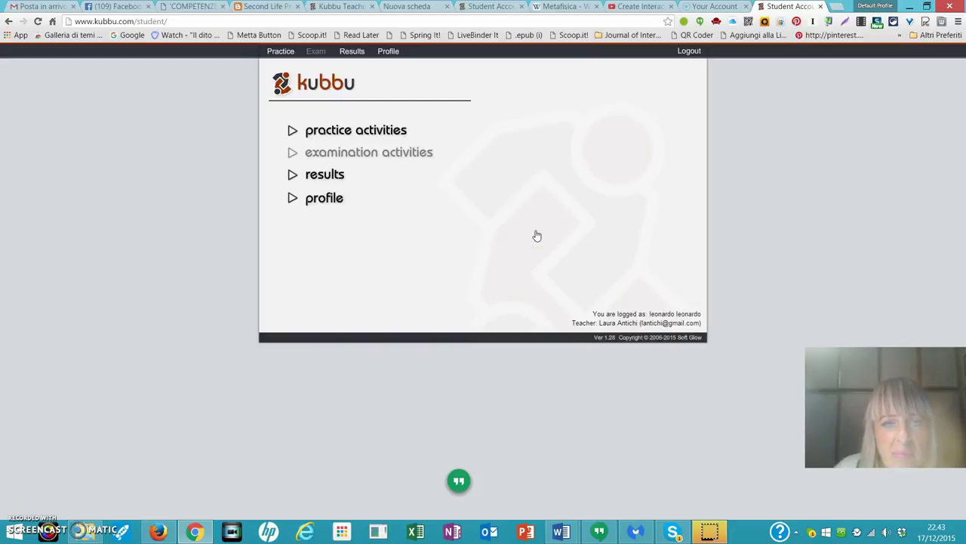
- Open the student's practice activities and start the Ungaretti quiz, continuing past its instructions
left_click(342, 133)
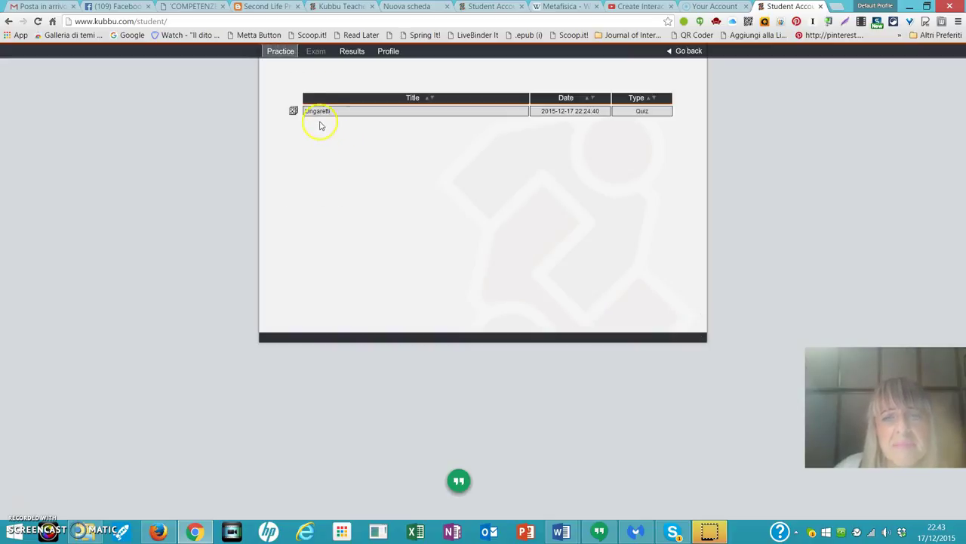
left_click(318, 112)
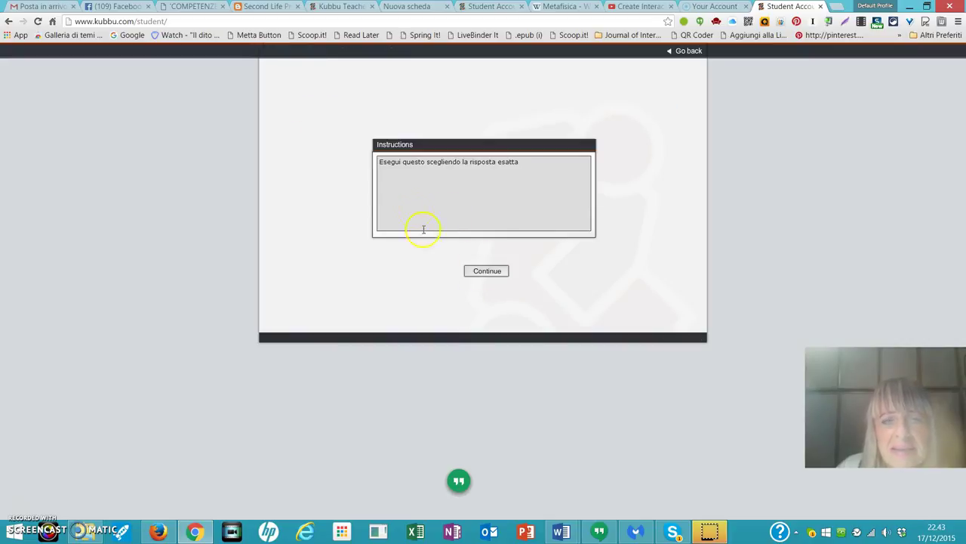
left_click(489, 272)
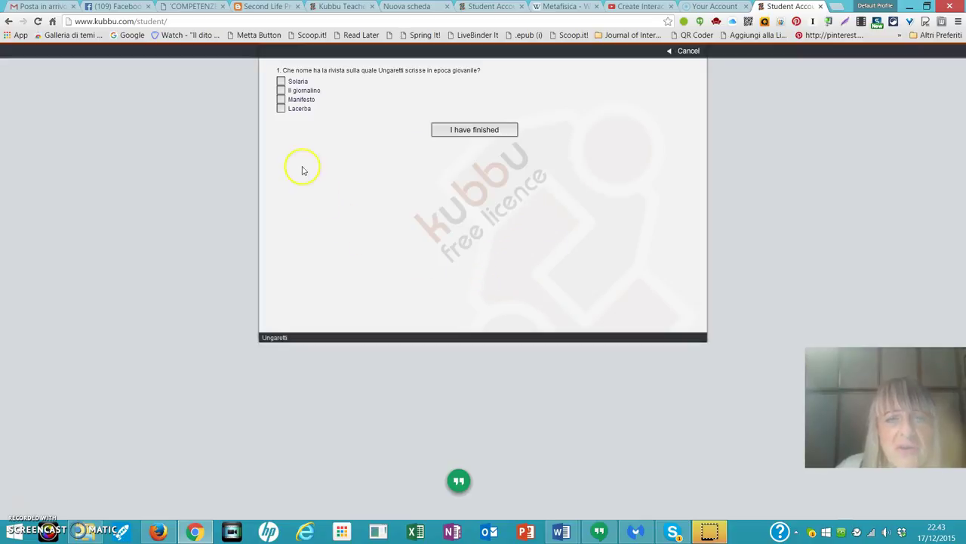
- Answer the quiz question with "Lacerba", submit the quiz and display the correct answers
left_click(281, 109)
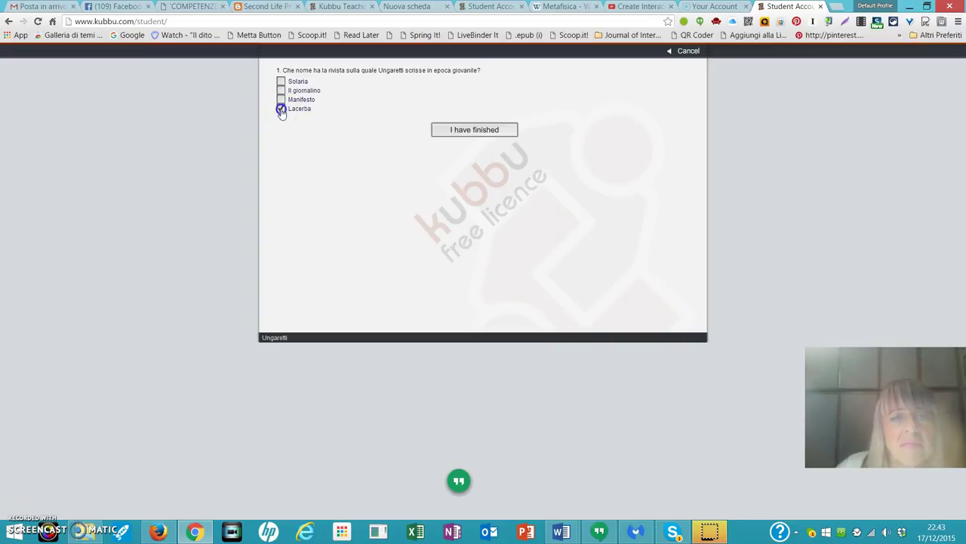
left_click(469, 132)
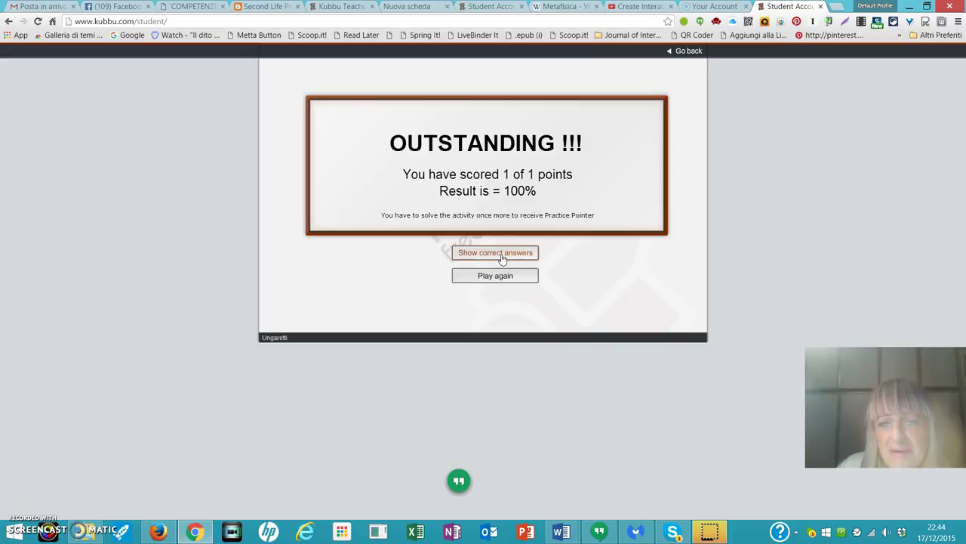
left_click(501, 255)
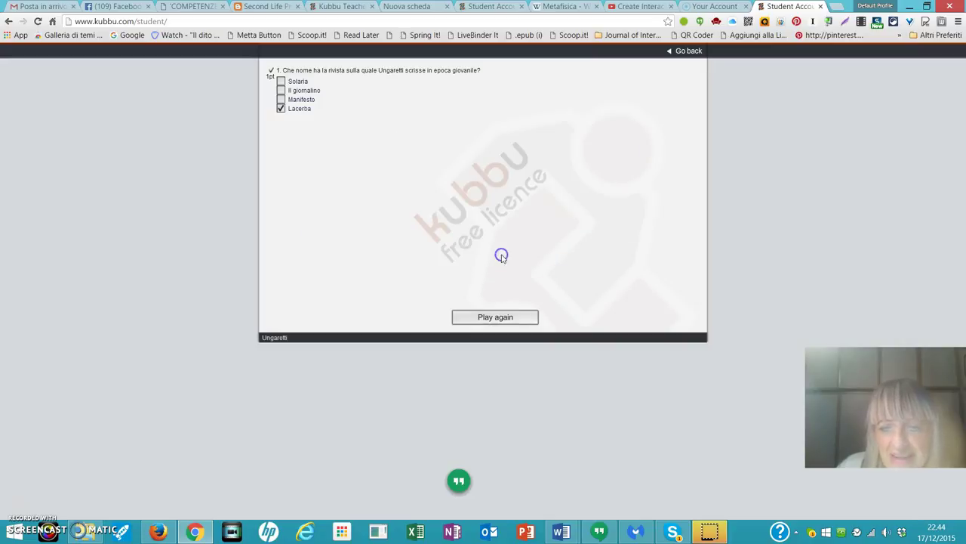